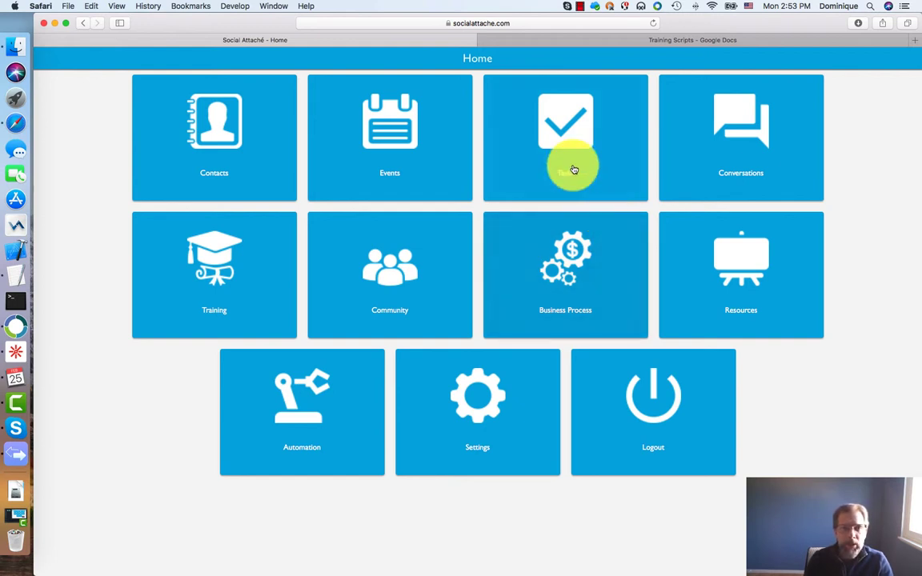
Open the events list and browse to the entries for Thursday, 28 February 2019
{"action": "left_click", "coordinate": [413, 123]}
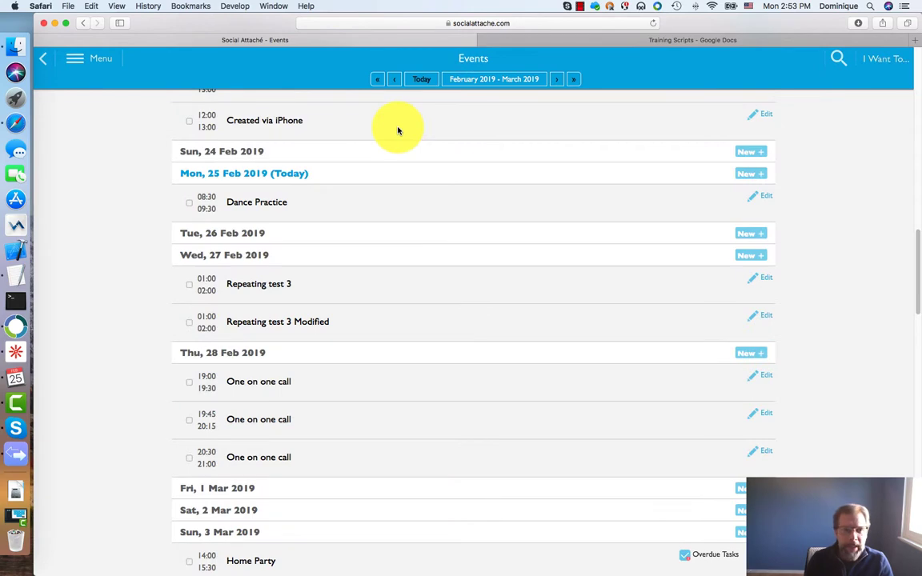
{"action": "scroll", "coordinate": [398, 130], "scroll_direction": "down", "scroll_amount": 5}
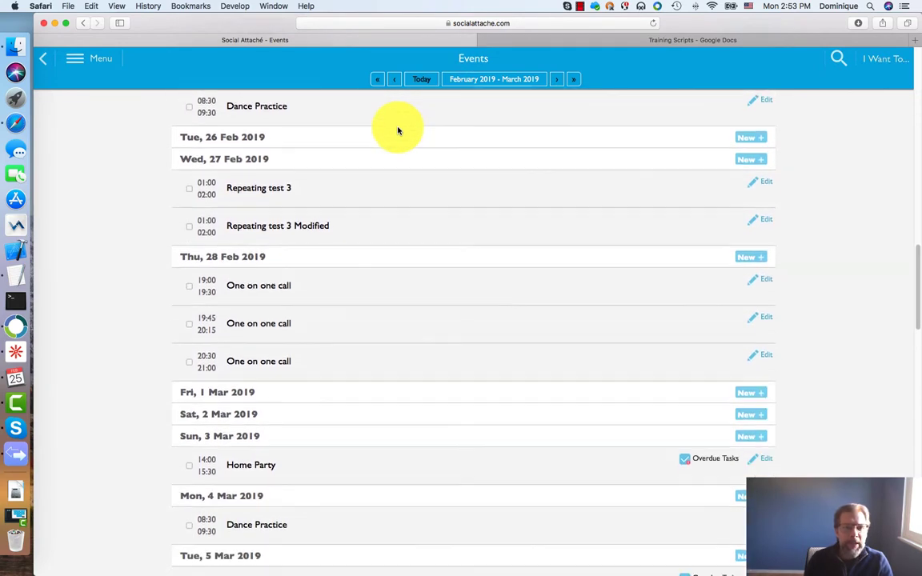
{"action": "scroll", "coordinate": [398, 130], "scroll_direction": "down", "scroll_amount": 1}
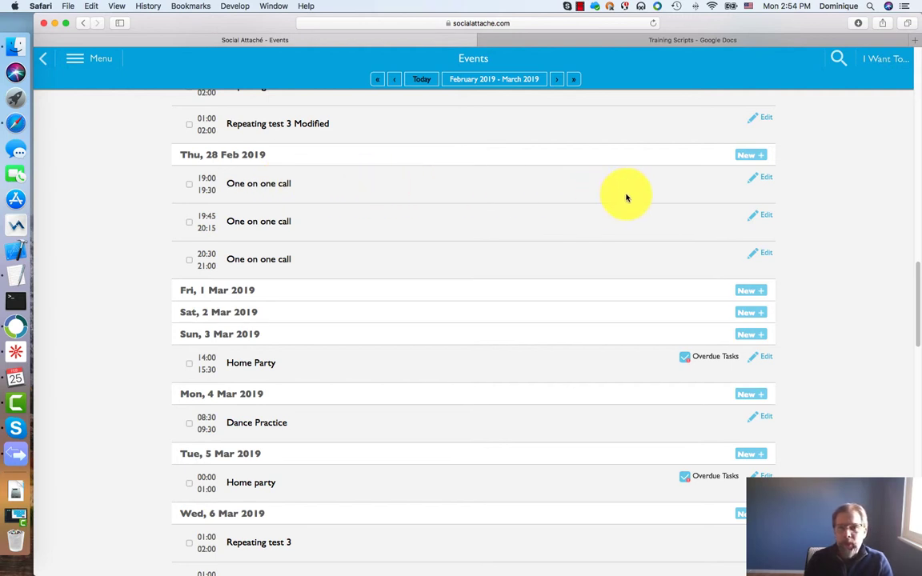
Review the series settings of the 19:00 One on one call on 28 February, including tags and maximum attendees, without saving
{"action": "left_click", "coordinate": [762, 184]}
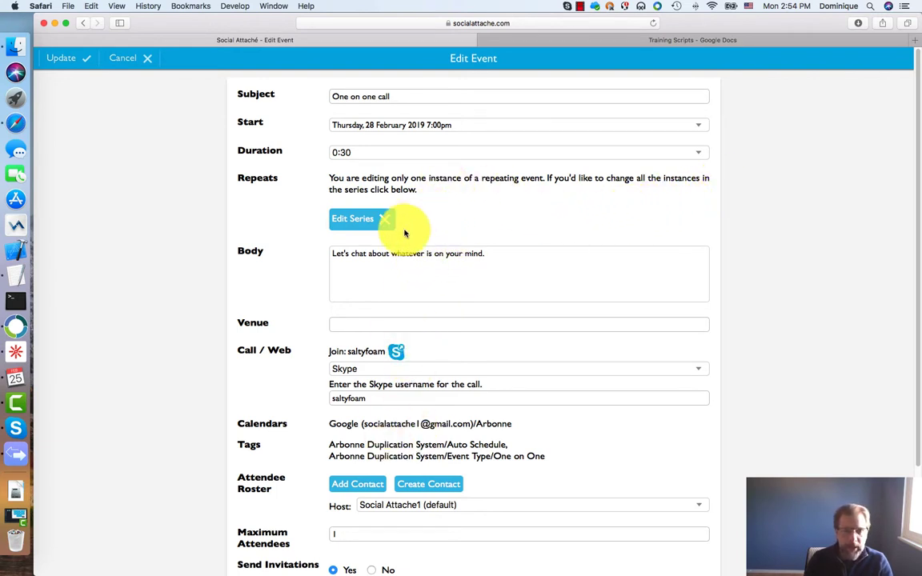
{"action": "left_click", "coordinate": [357, 221]}
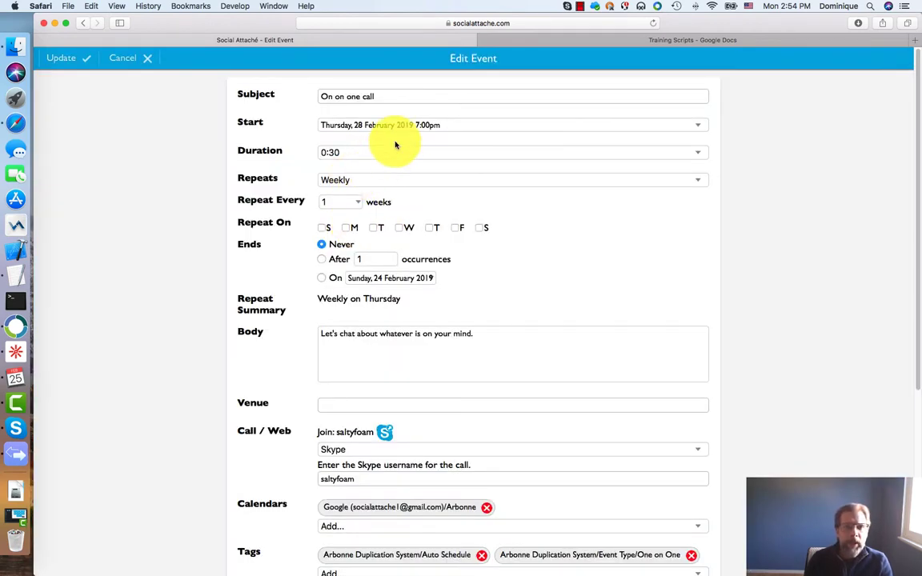
{"action": "scroll", "coordinate": [567, 309], "scroll_direction": "down", "scroll_amount": 1}
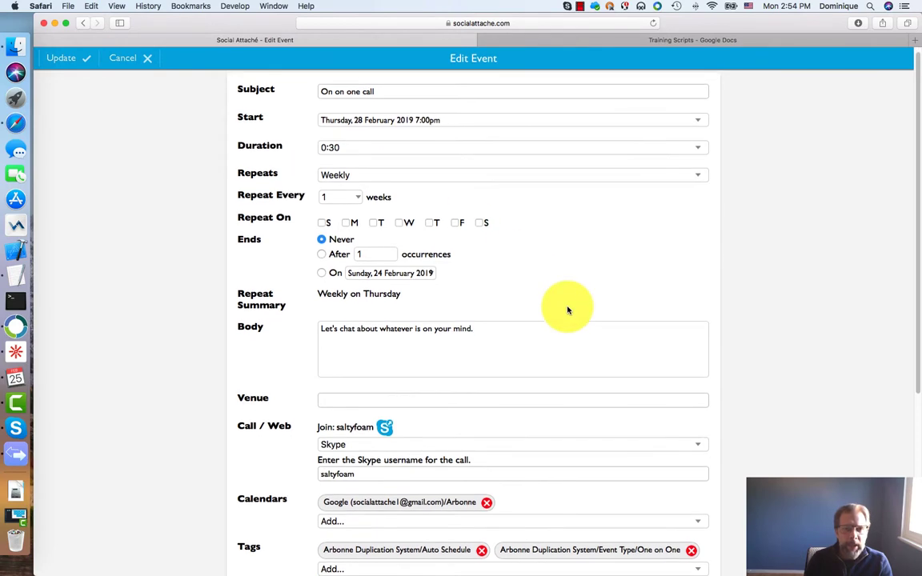
{"action": "scroll", "coordinate": [567, 309], "scroll_direction": "down", "scroll_amount": 5}
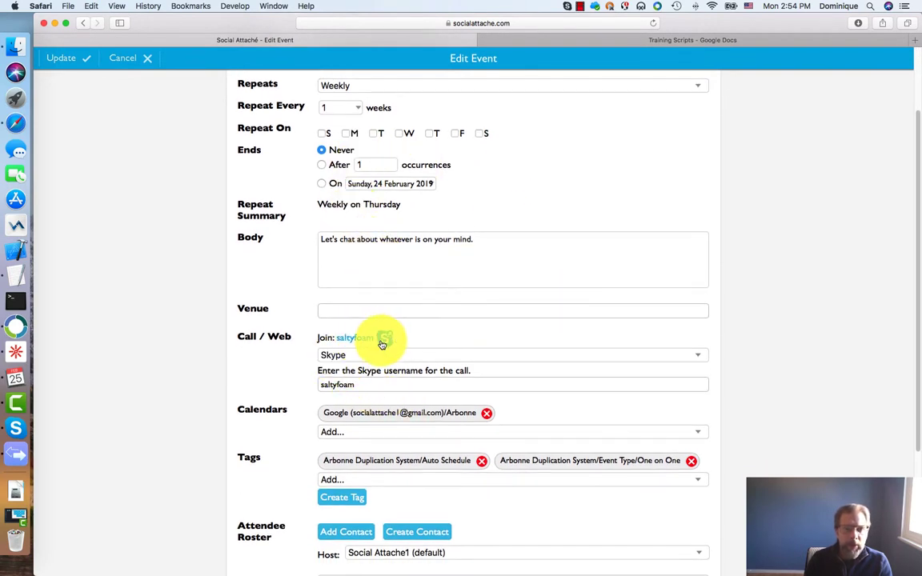
{"action": "scroll", "coordinate": [388, 389], "scroll_direction": "down", "scroll_amount": 2}
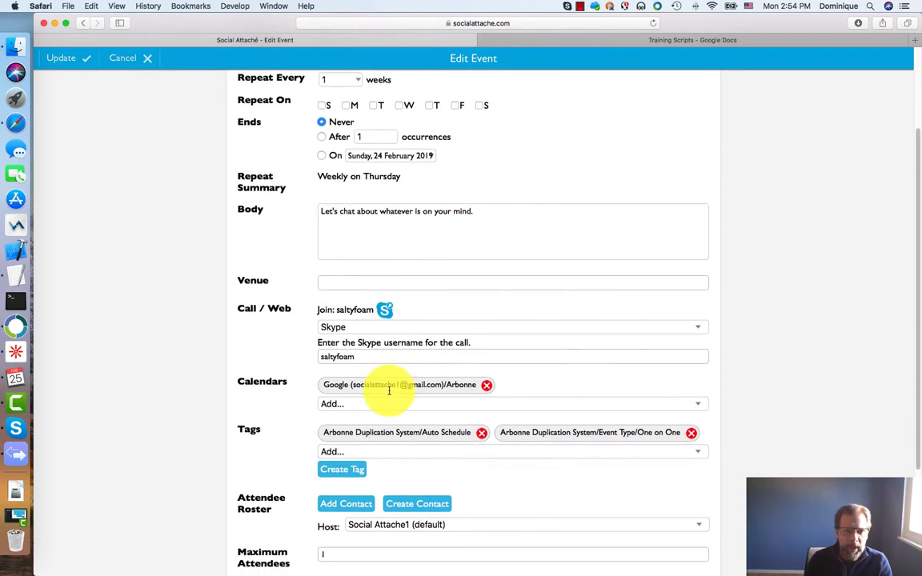
{"action": "scroll", "coordinate": [389, 390], "scroll_direction": "down", "scroll_amount": 8}
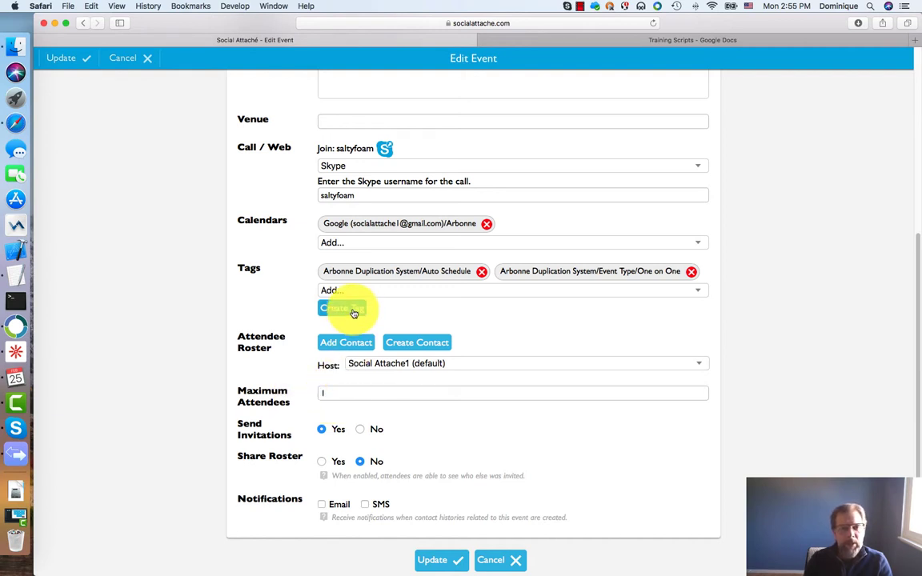
{"action": "left_click", "coordinate": [332, 395]}
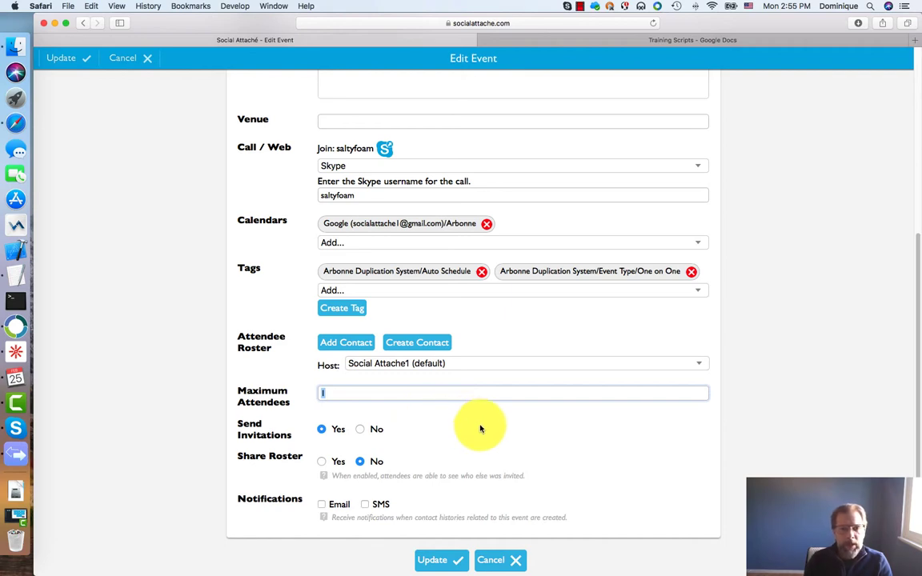
{"action": "left_click", "coordinate": [500, 560]}
Review the venue, tags and maximum attendees of the 3 March Home Party event without saving
{"action": "scroll", "coordinate": [498, 551], "scroll_direction": "down", "scroll_amount": 1}
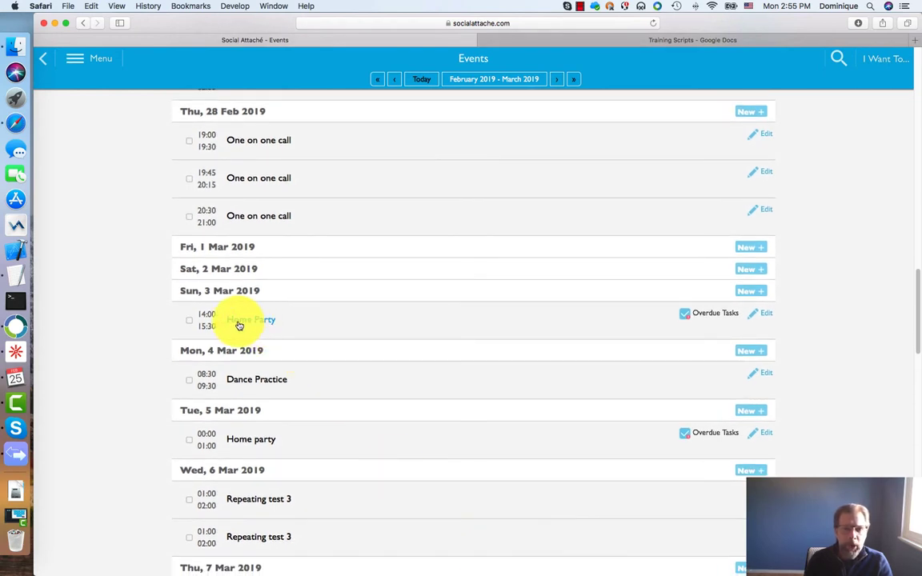
{"action": "left_click", "coordinate": [769, 315]}
{"action": "scroll", "coordinate": [459, 474], "scroll_direction": "down", "scroll_amount": 3}
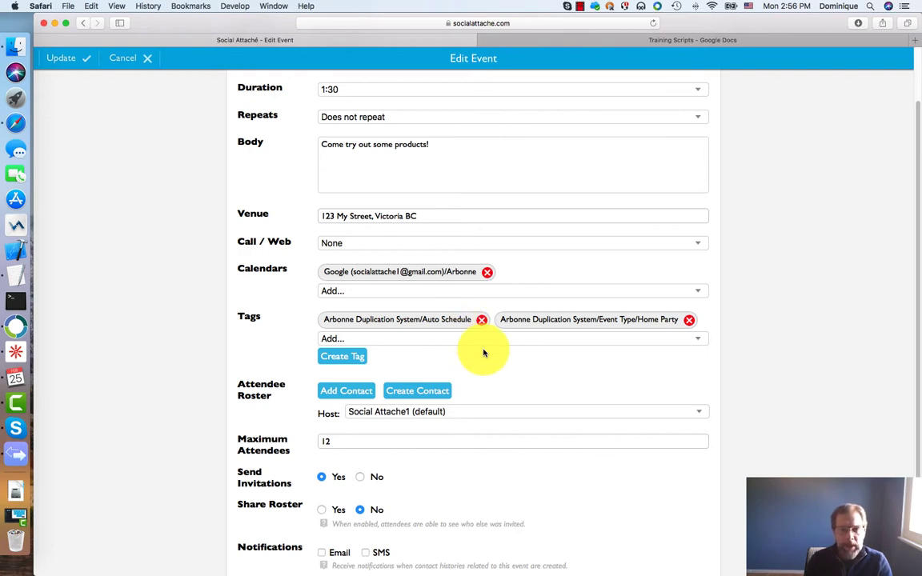
{"action": "scroll", "coordinate": [483, 353], "scroll_direction": "down", "scroll_amount": 3}
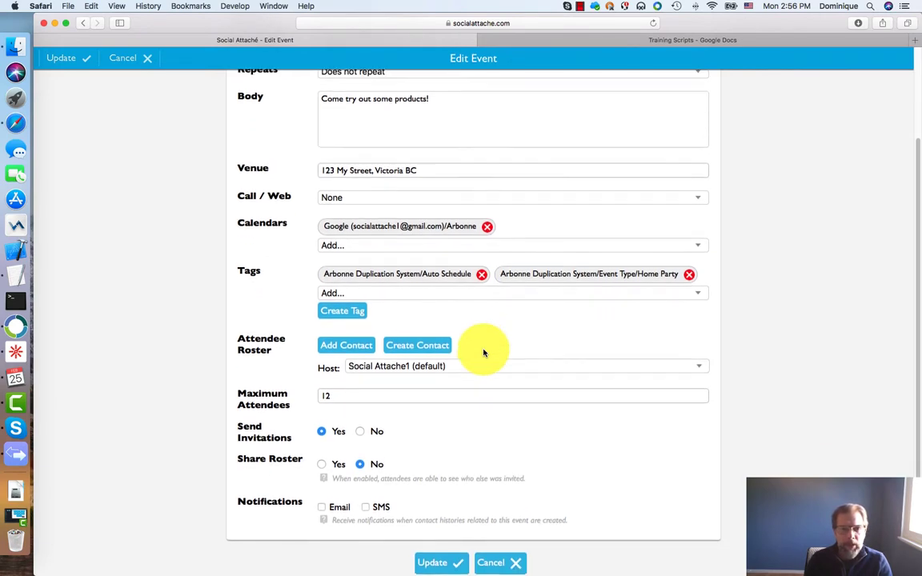
{"action": "left_click", "coordinate": [339, 393]}
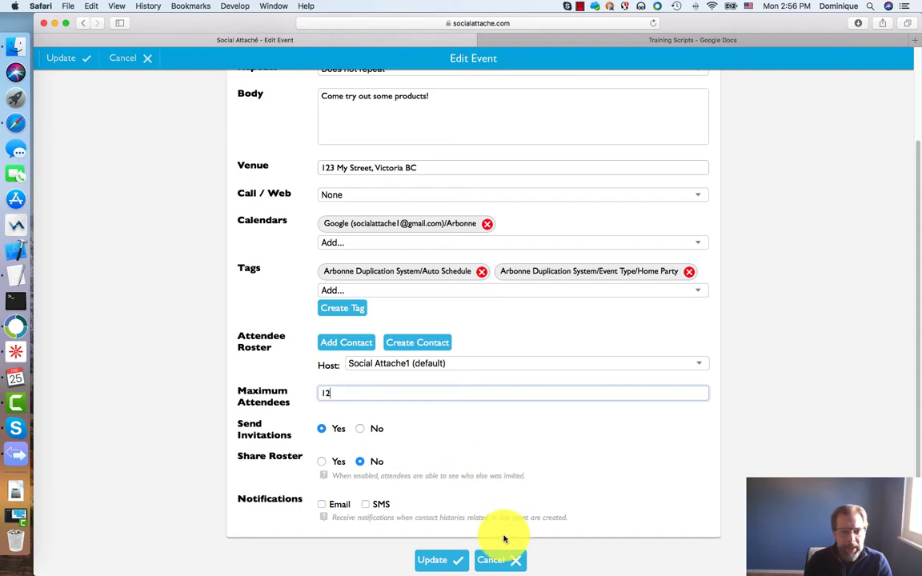
{"action": "left_click", "coordinate": [497, 562]}
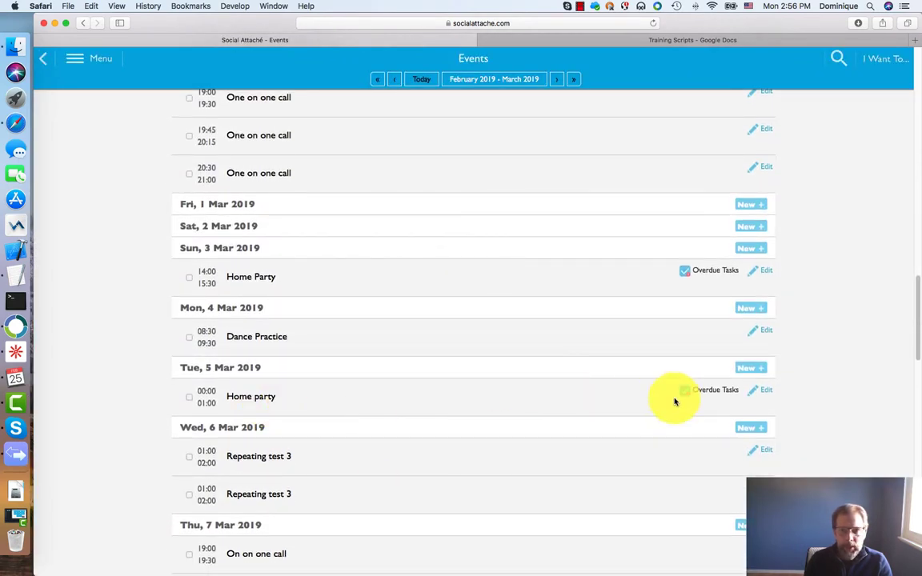
Add the Arbonne Duplication System Auto Schedule tag to the 5 March Home party event
{"action": "left_click", "coordinate": [764, 392]}
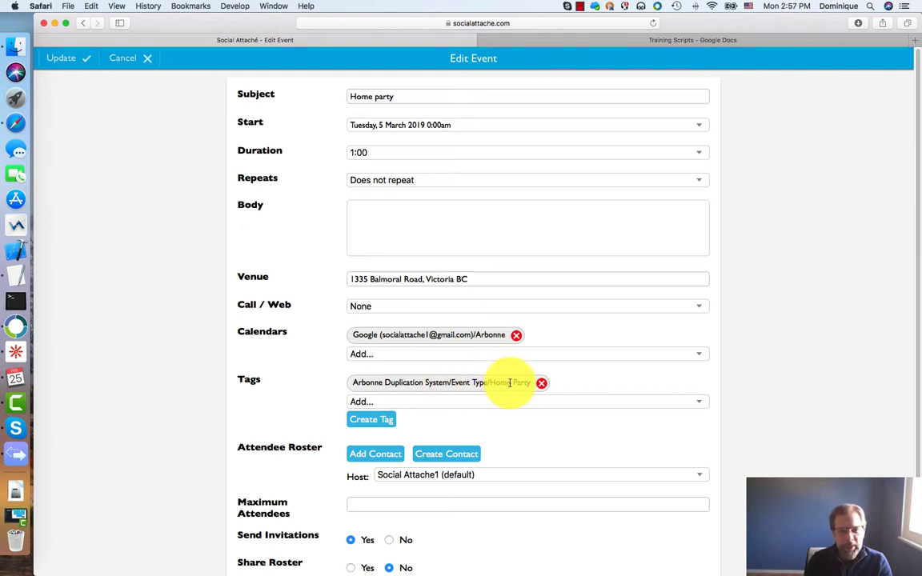
{"action": "left_click", "coordinate": [446, 403]}
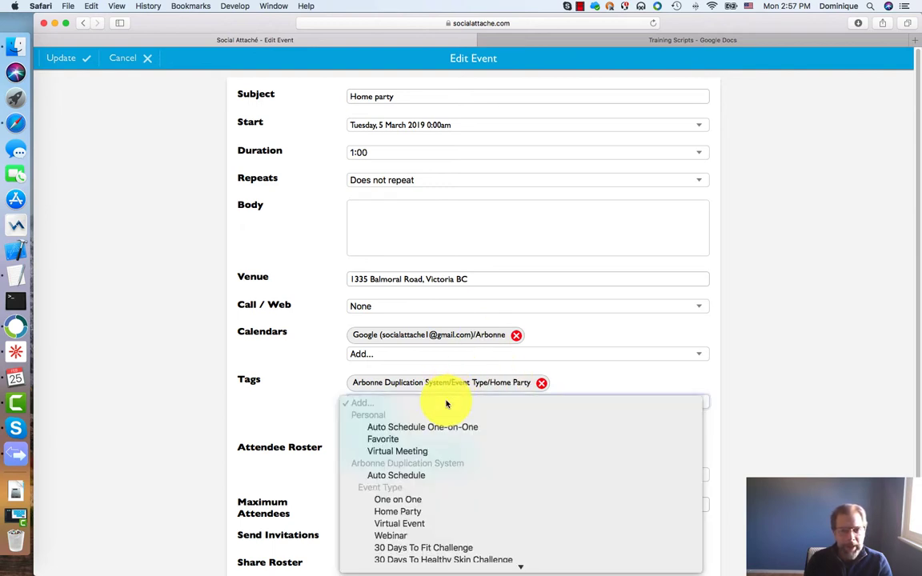
{"action": "left_click", "coordinate": [409, 474]}
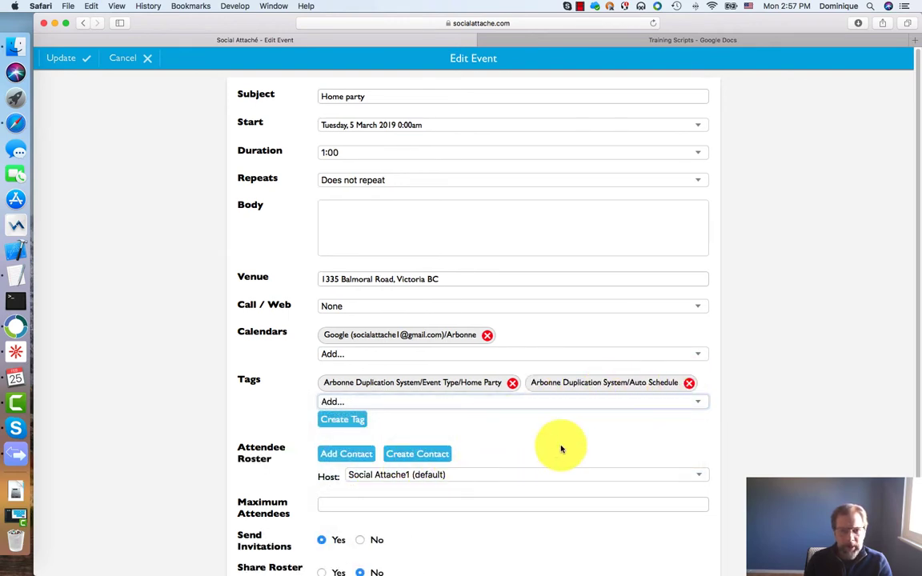
Set the Home party event's maximum attendees to 6 and save the event
{"action": "scroll", "coordinate": [529, 443], "scroll_direction": "down", "scroll_amount": 2}
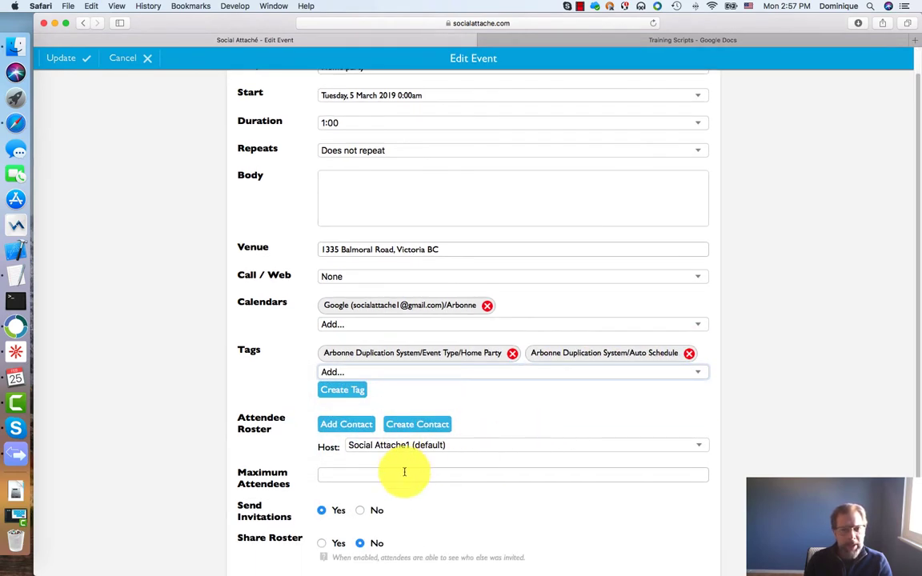
{"action": "left_click", "coordinate": [394, 478]}
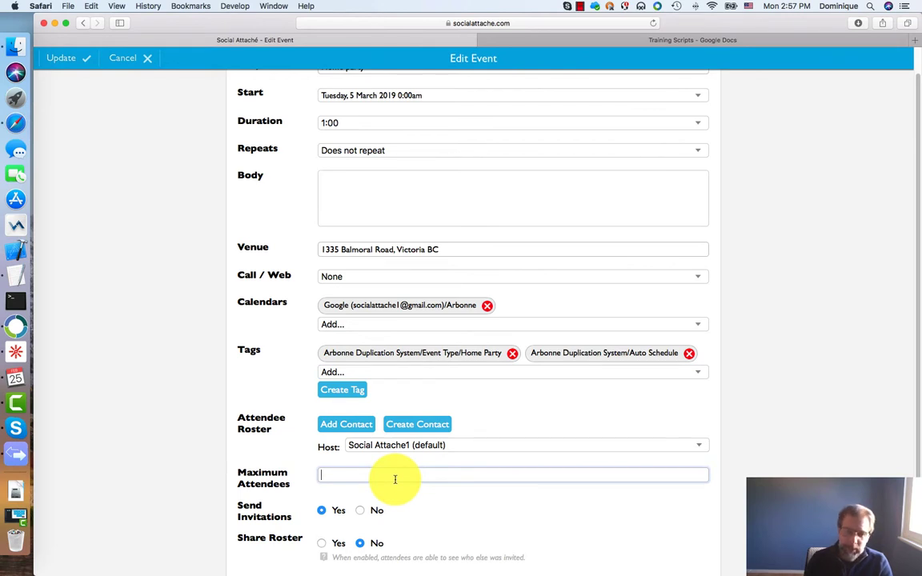
{"action": "type", "text": "6"}
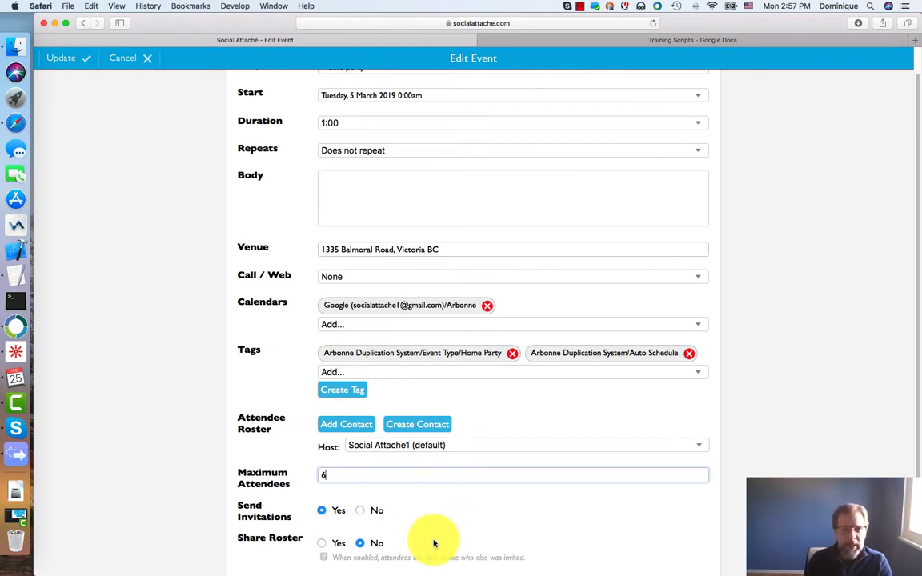
{"action": "scroll", "coordinate": [434, 545], "scroll_direction": "down", "scroll_amount": 3}
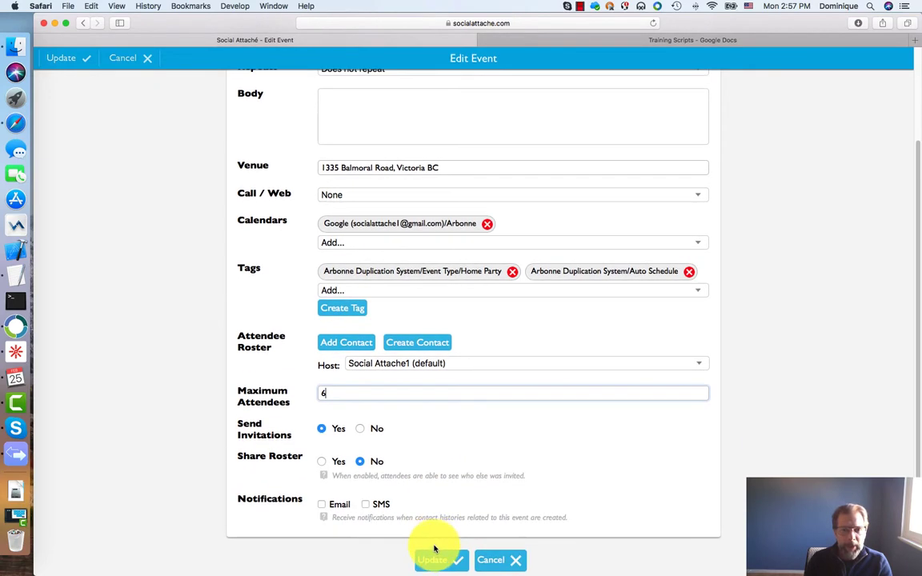
{"action": "left_click", "coordinate": [438, 562]}
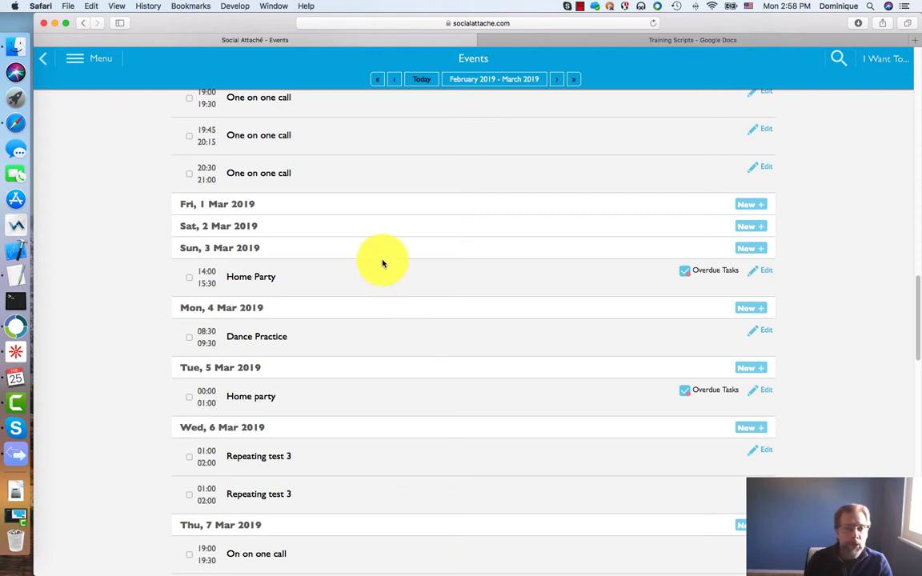
Go to the Schedulers page in the Automation area
{"action": "scroll", "coordinate": [383, 264], "scroll_direction": "up", "scroll_amount": 5}
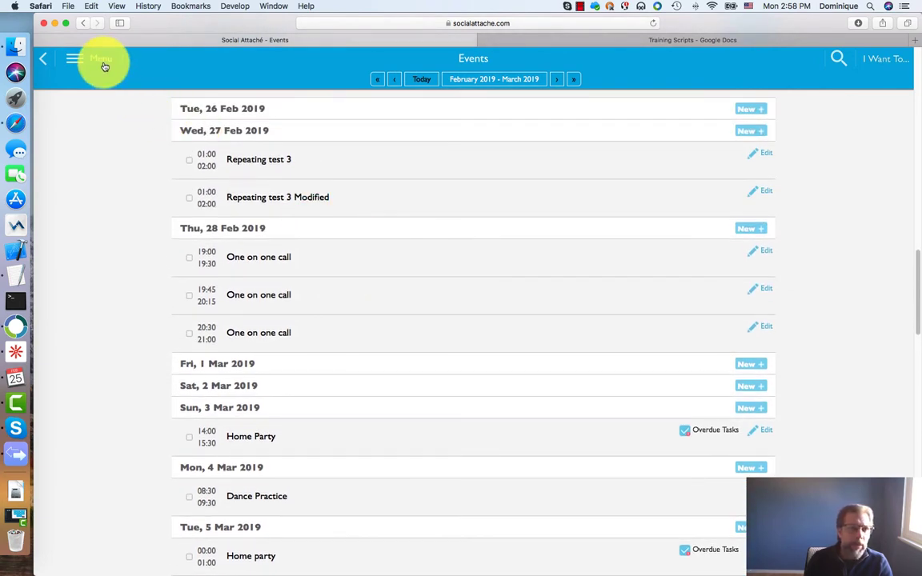
{"action": "left_click", "coordinate": [103, 64]}
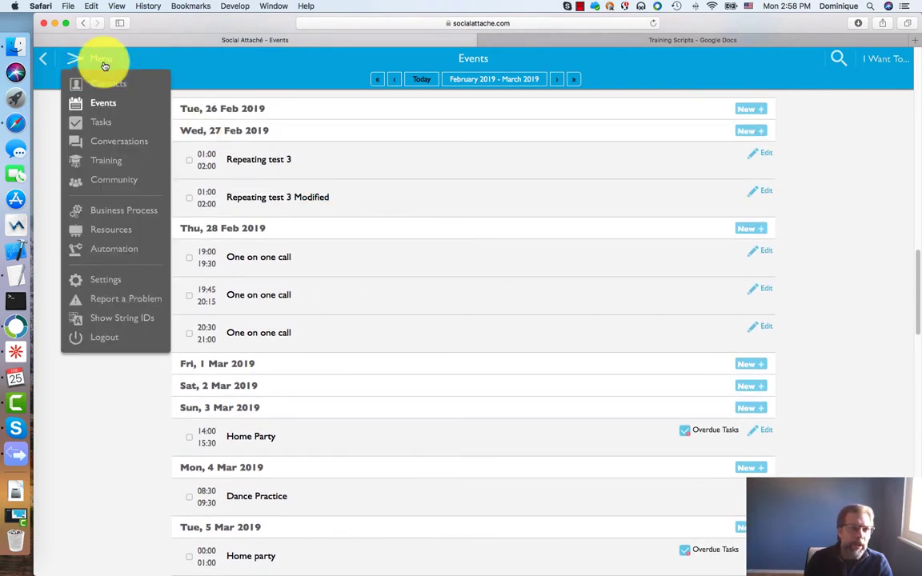
{"action": "left_click", "coordinate": [115, 253]}
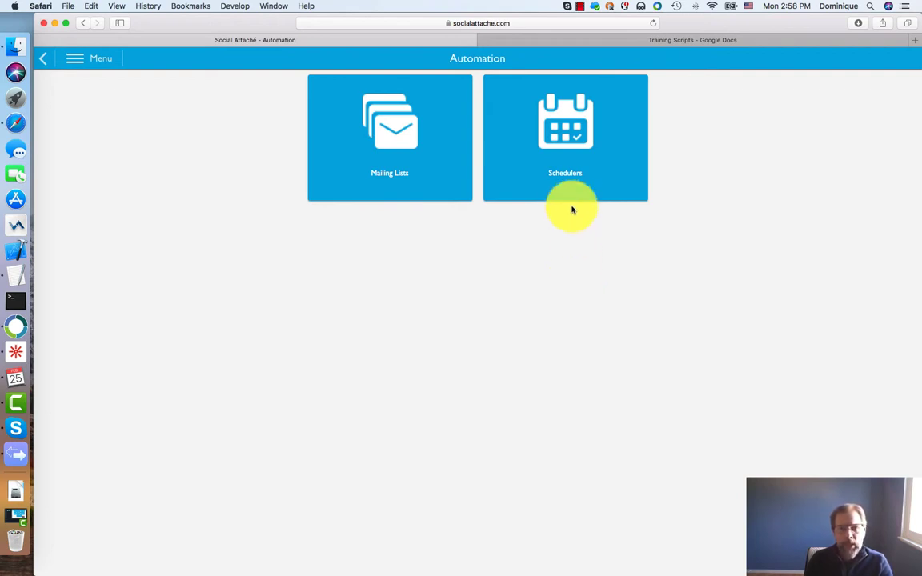
{"action": "left_click", "coordinate": [562, 136]}
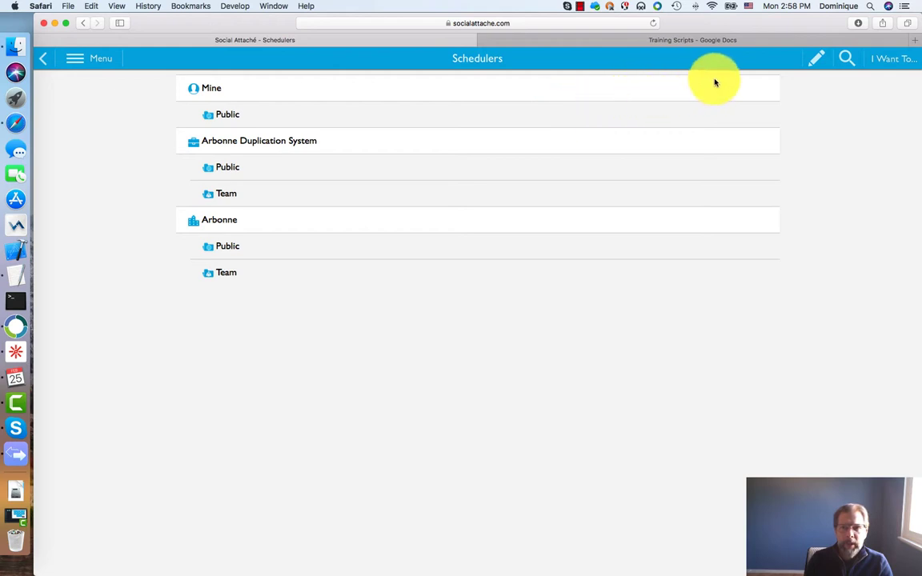
Add a new scheduler named "One on one" with the default language and no tags
{"action": "left_click", "coordinate": [817, 66]}
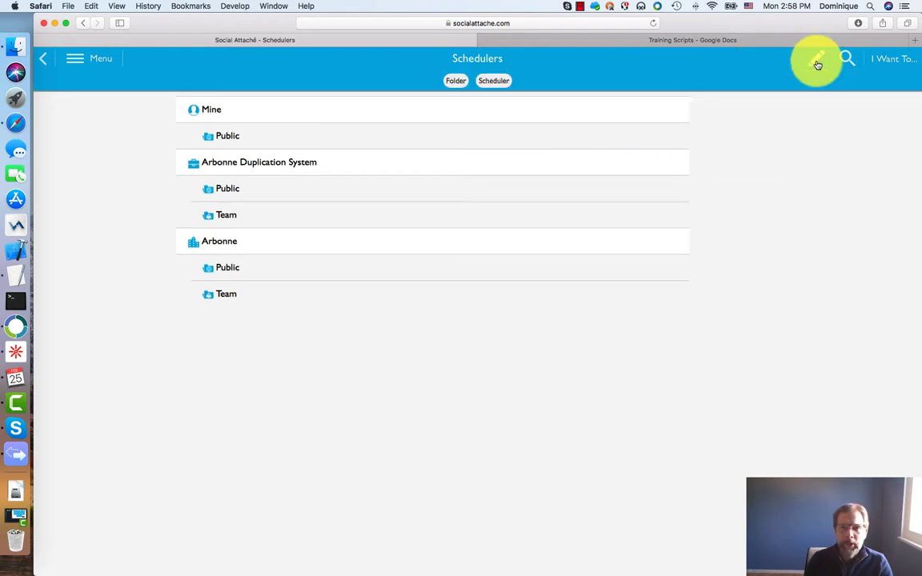
{"action": "left_click", "coordinate": [495, 81]}
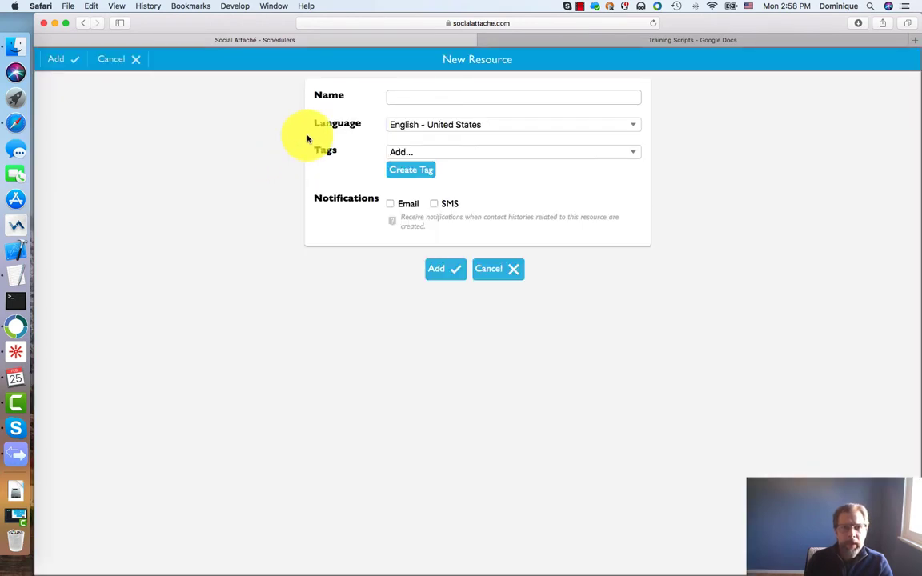
{"action": "left_click", "coordinate": [405, 97]}
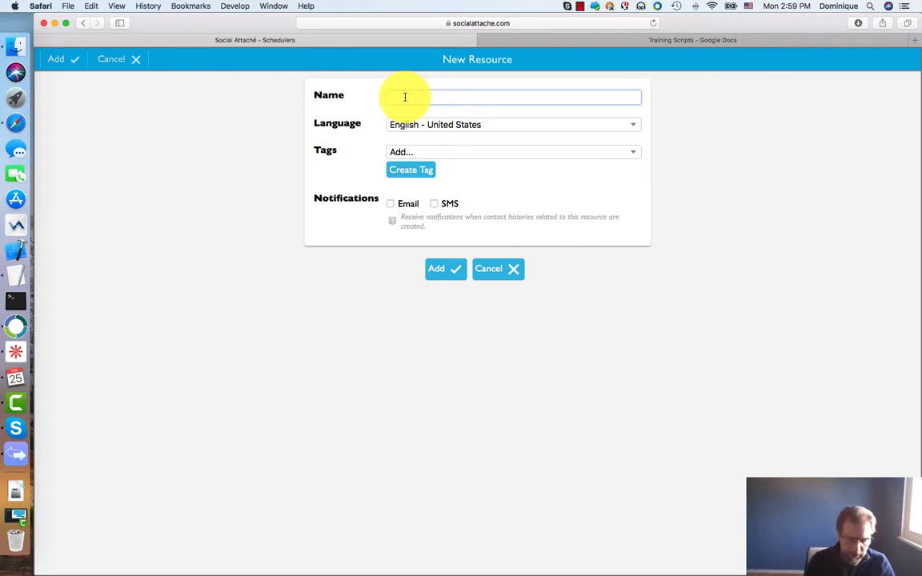
{"action": "type", "text": "One on one"}
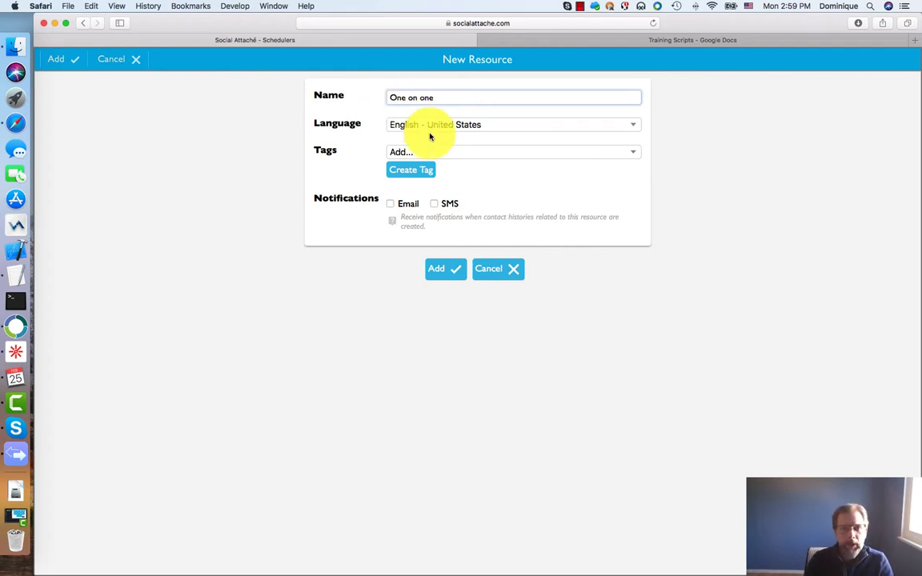
{"action": "left_click", "coordinate": [447, 270]}
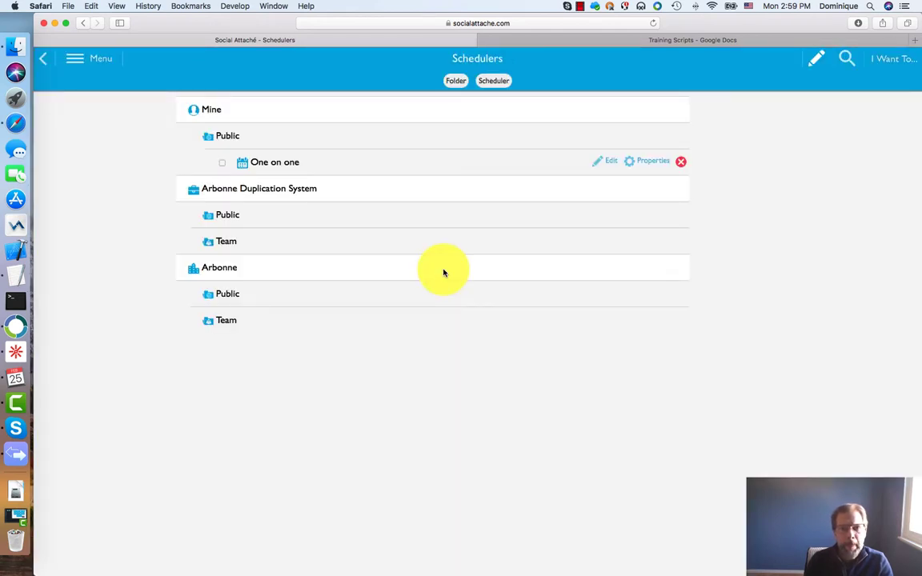
Open the One on one scheduler for editing and give its page the title "Book one on one call"
{"action": "left_click", "coordinate": [609, 166]}
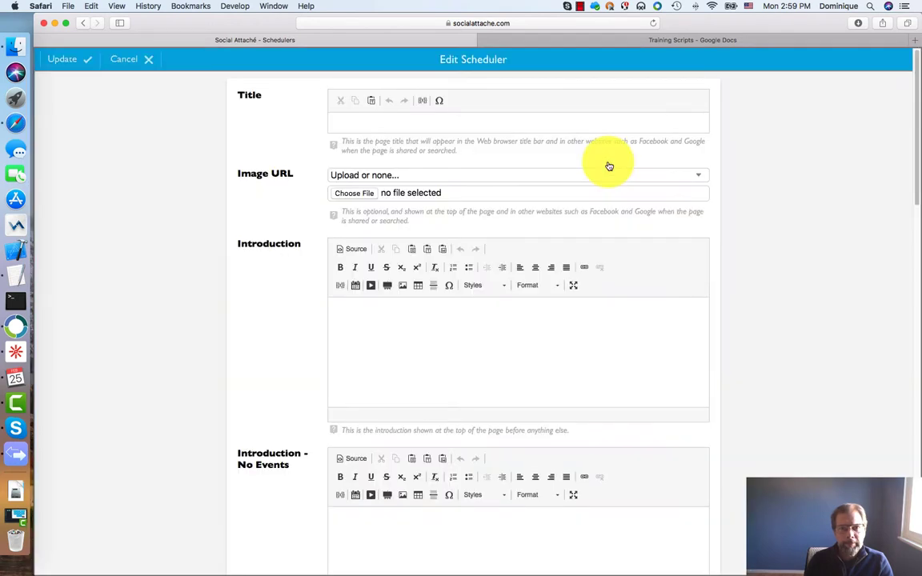
{"action": "left_click", "coordinate": [444, 126]}
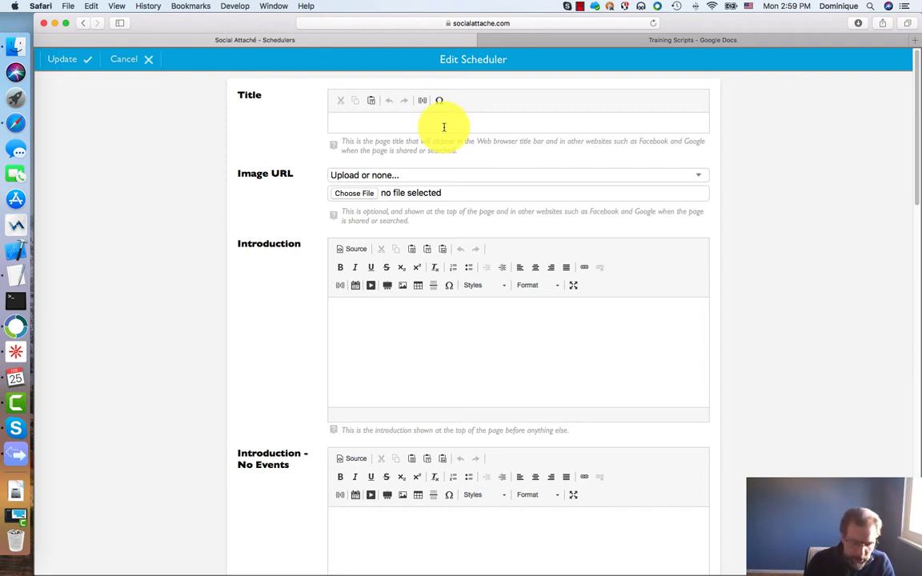
{"action": "type", "text": "Book one on one call"}
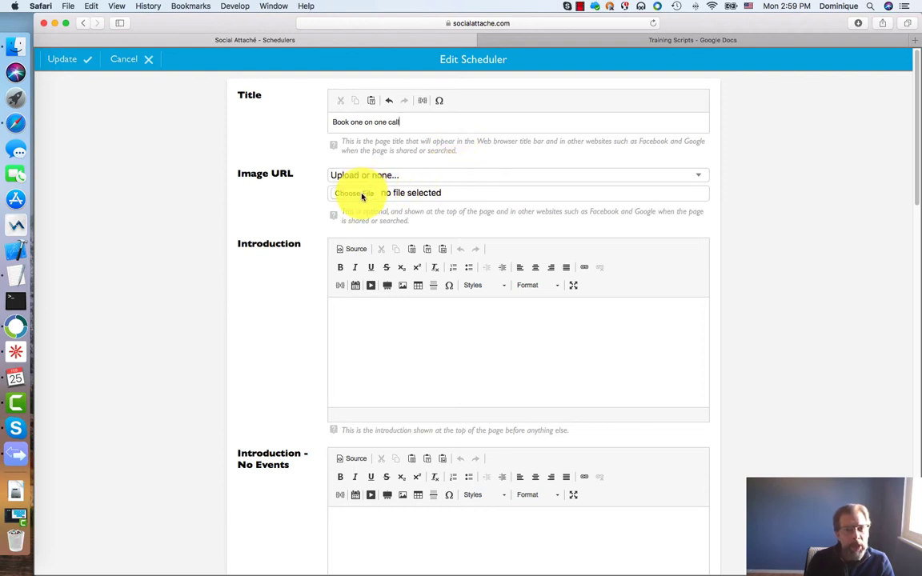
Fill the Introduction with "Choose a time slot that works best for you so that we can tak about this opportunity and get your questions answered."
{"action": "left_click", "coordinate": [363, 310]}
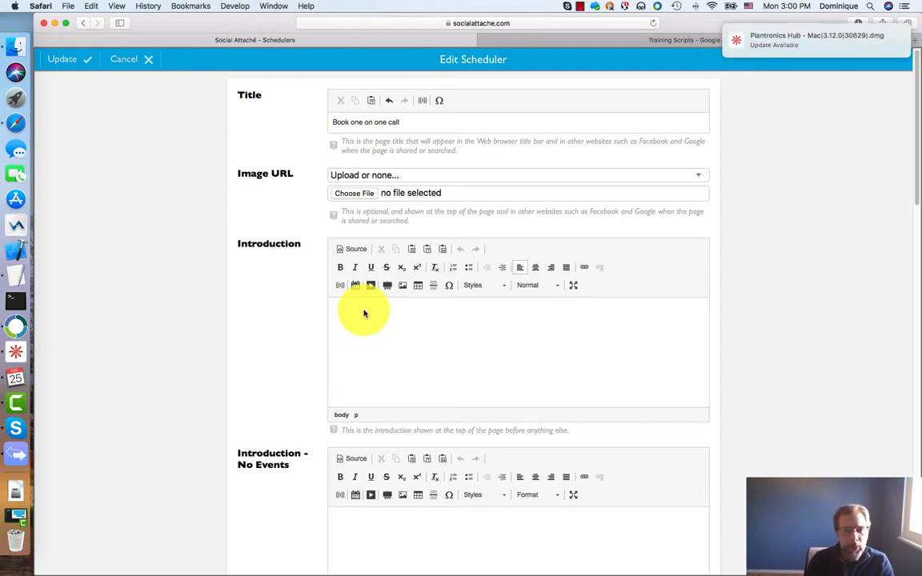
{"action": "type", "text": "Choose"}
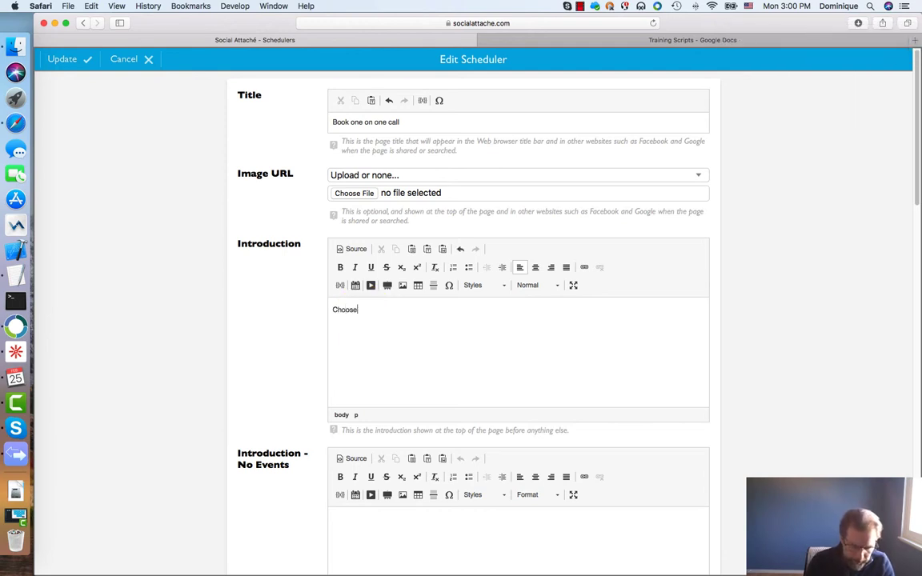
{"action": "type", "text": " a time slot that works best for you so that we can tak about this opportunity and get your questions answered."}
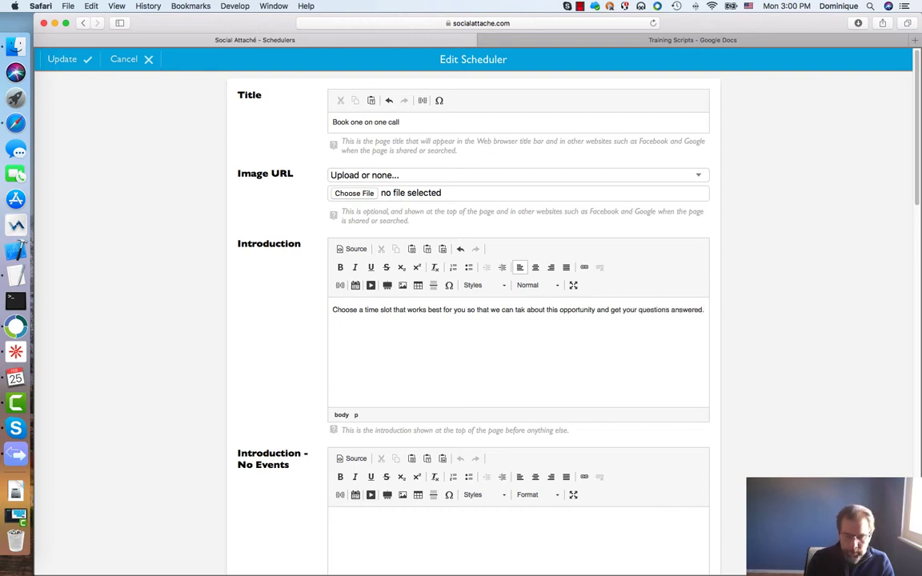
Write the no-events introduction, apologizing for having no time slots for the upcoming week and asking visitors to complete the information below for a reply about an opening
{"action": "scroll", "coordinate": [304, 388], "scroll_direction": "down", "scroll_amount": 3}
{"action": "scroll", "coordinate": [304, 399], "scroll_direction": "down", "scroll_amount": 5}
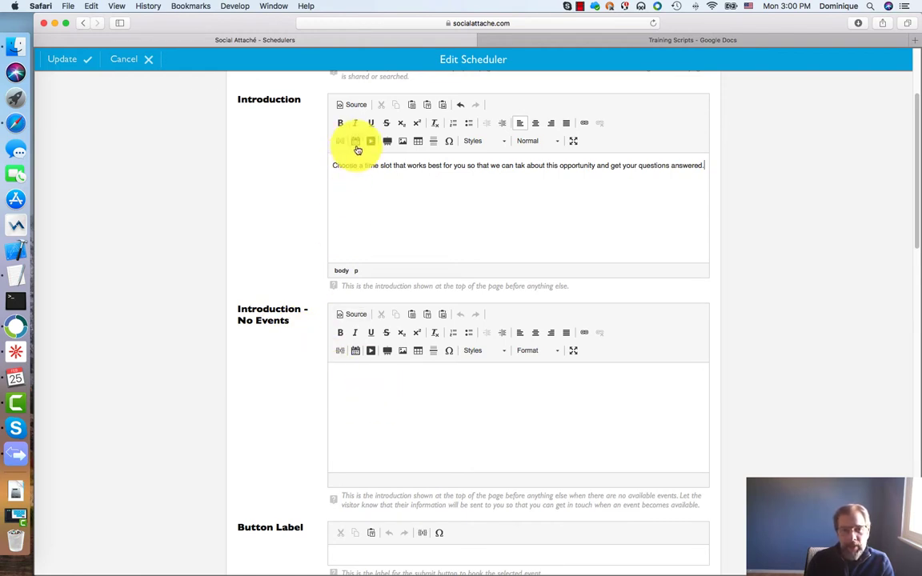
{"action": "left_click", "coordinate": [340, 374]}
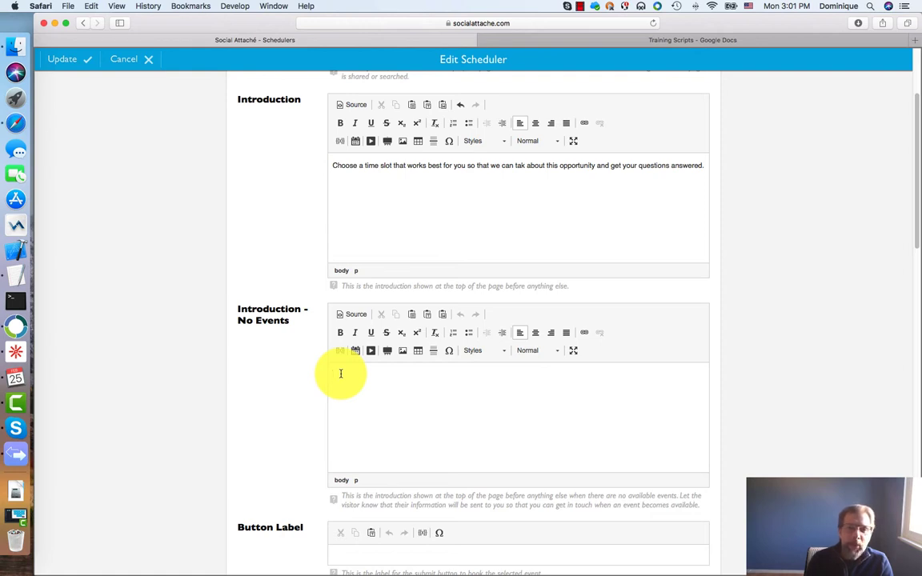
{"action": "type", "text": "I'm sorry I don't have any availabl"}
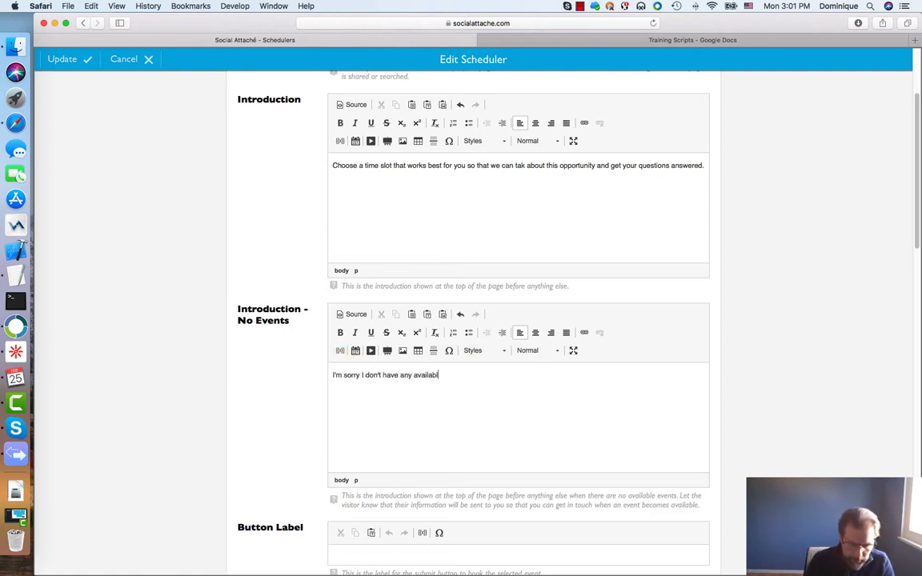
{"action": "type", "text": "e time slots for the upcoming week. Please complete the information below and I will get back to you as soon as I have an opening!"}
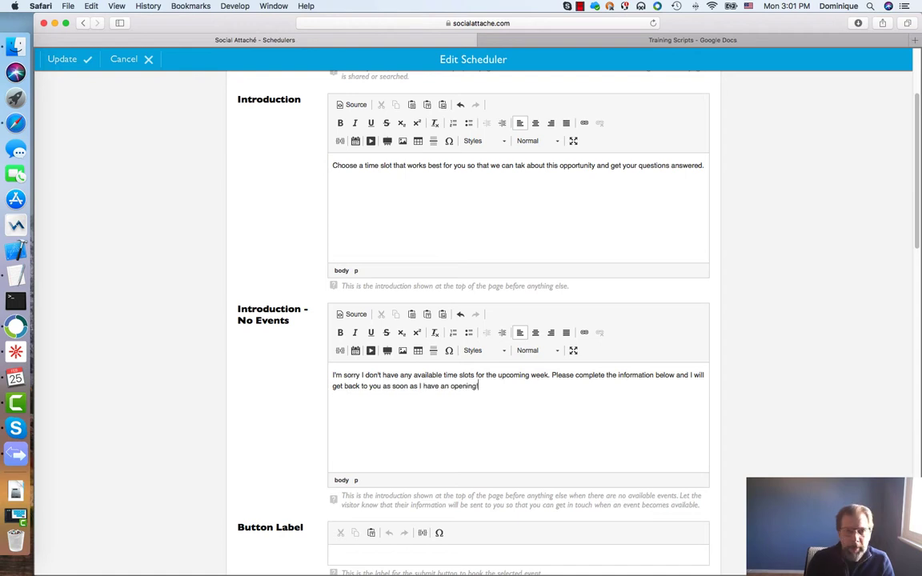
Set the button label to "Book it!" and the no-events button label to "Send it!"
{"action": "scroll", "coordinate": [472, 320], "scroll_direction": "down", "scroll_amount": 5}
{"action": "scroll", "coordinate": [473, 320], "scroll_direction": "down", "scroll_amount": 2}
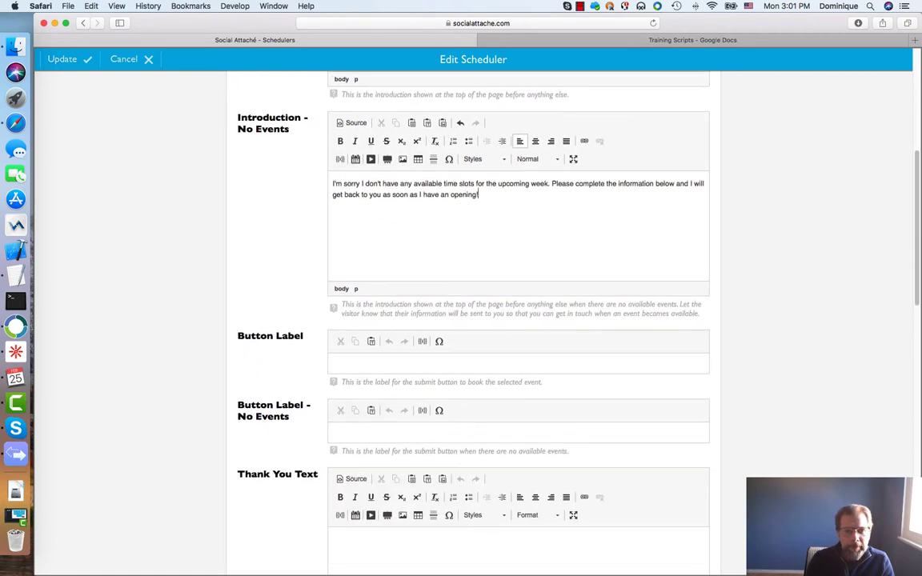
{"action": "left_click", "coordinate": [345, 360]}
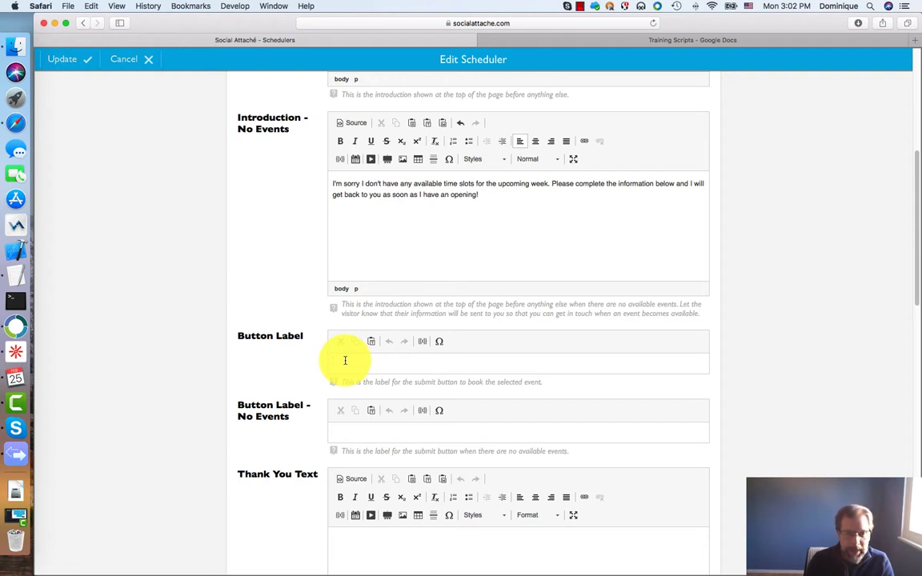
{"action": "type", "text": "B"}
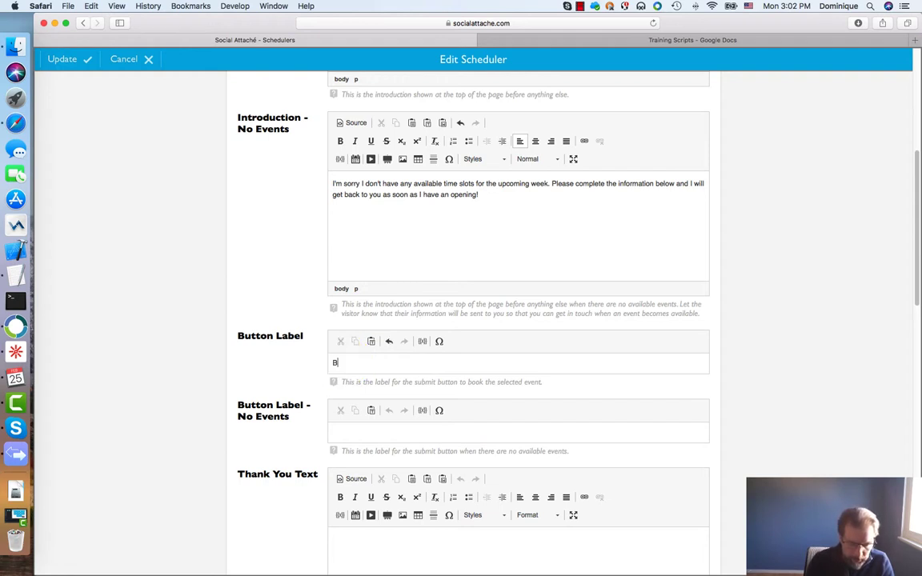
{"action": "type", "text": "ook it!"}
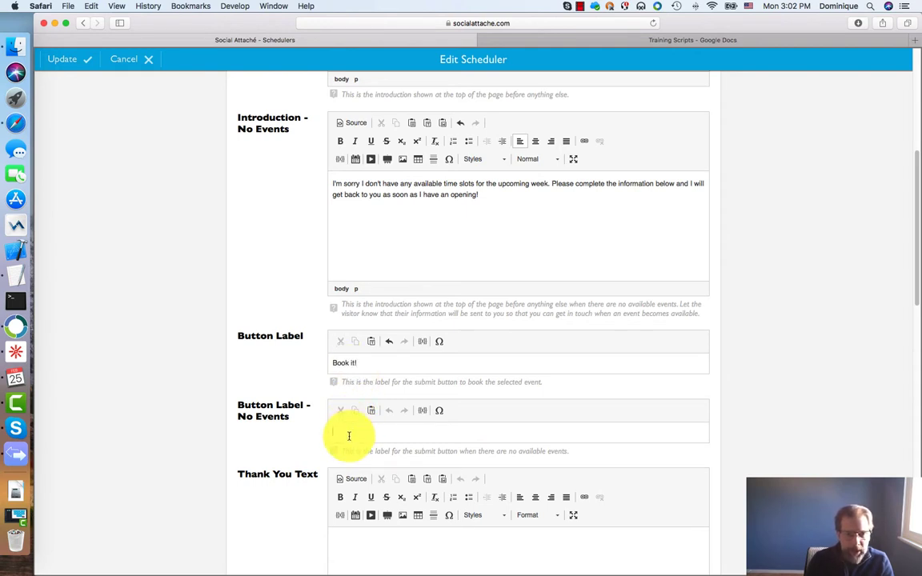
{"action": "type", "text": "Se"}
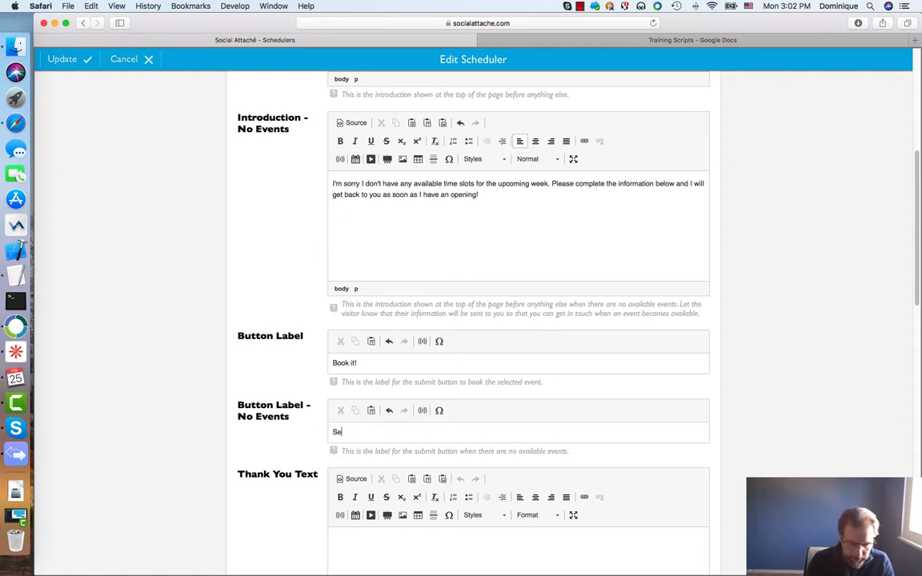
{"action": "type", "text": "nd it"}
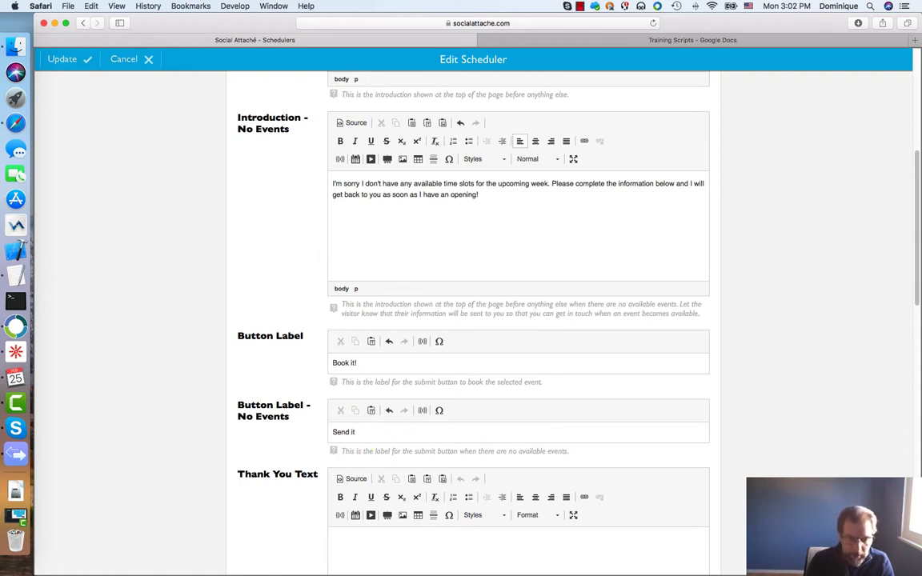
{"action": "type", "text": "!"}
Write the Thank You Text, saying an email will come, "YOU MUST RSVP" via its link, and unconfirmed time slots go to someone else
{"action": "scroll", "coordinate": [520, 269], "scroll_direction": "down", "scroll_amount": 4}
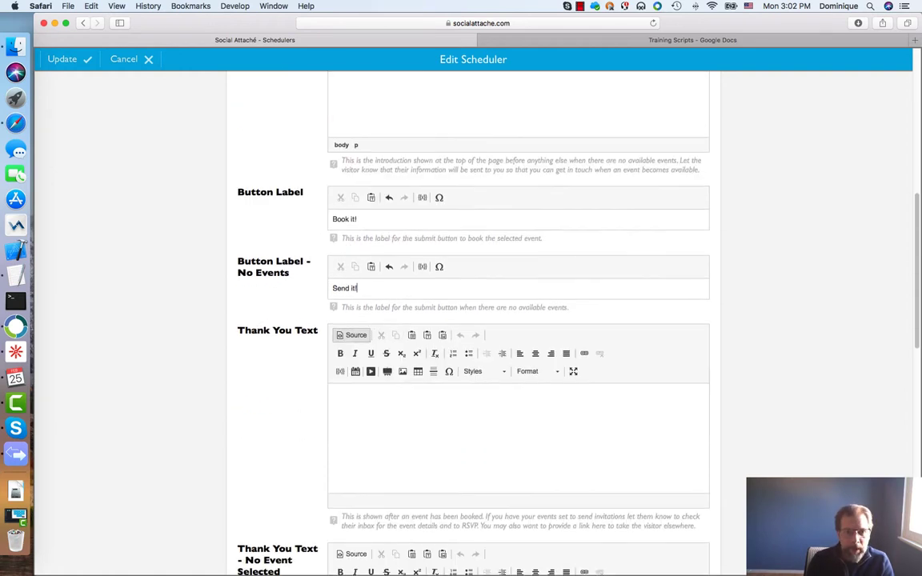
{"action": "scroll", "coordinate": [352, 335], "scroll_direction": "down", "scroll_amount": 2}
{"action": "scroll", "coordinate": [361, 363], "scroll_direction": "down", "scroll_amount": 1}
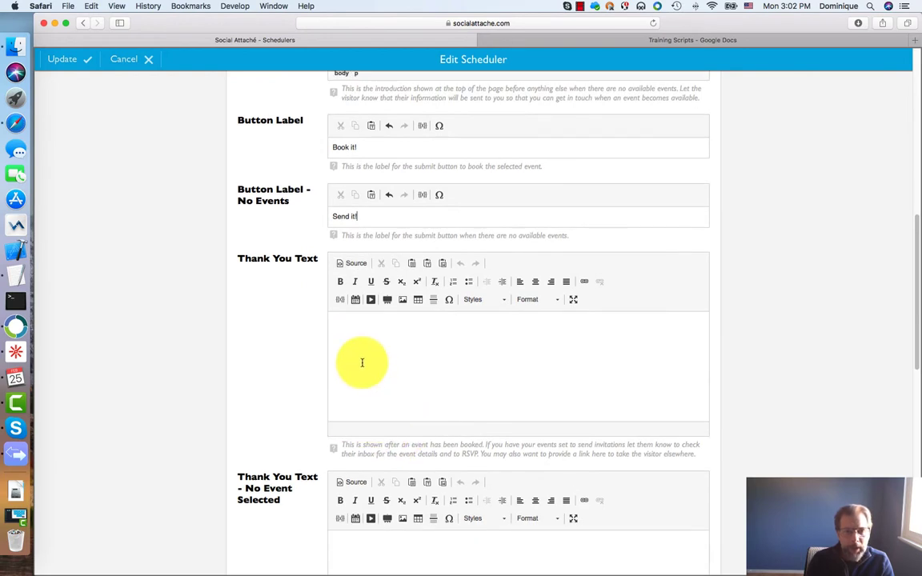
{"action": "scroll", "coordinate": [362, 363], "scroll_direction": "down", "scroll_amount": 4}
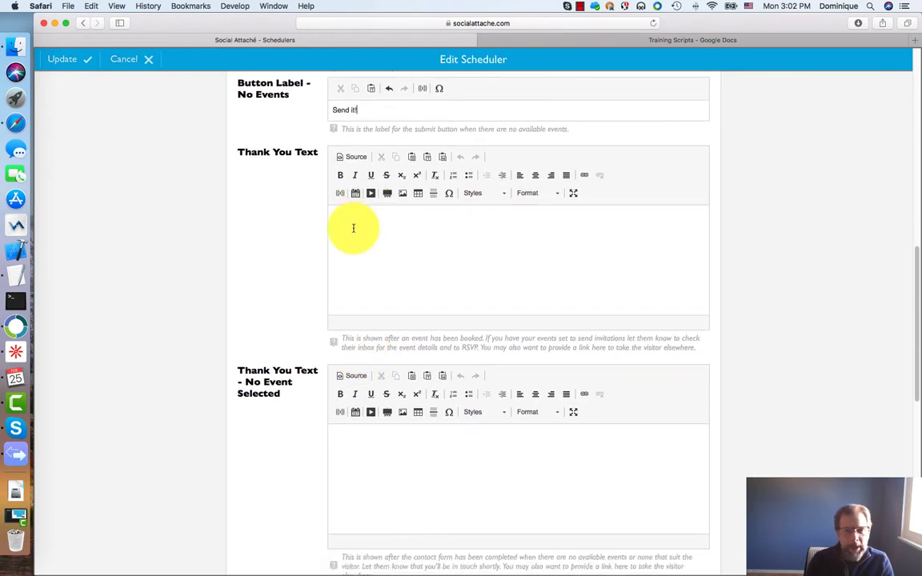
{"action": "left_click", "coordinate": [341, 217]}
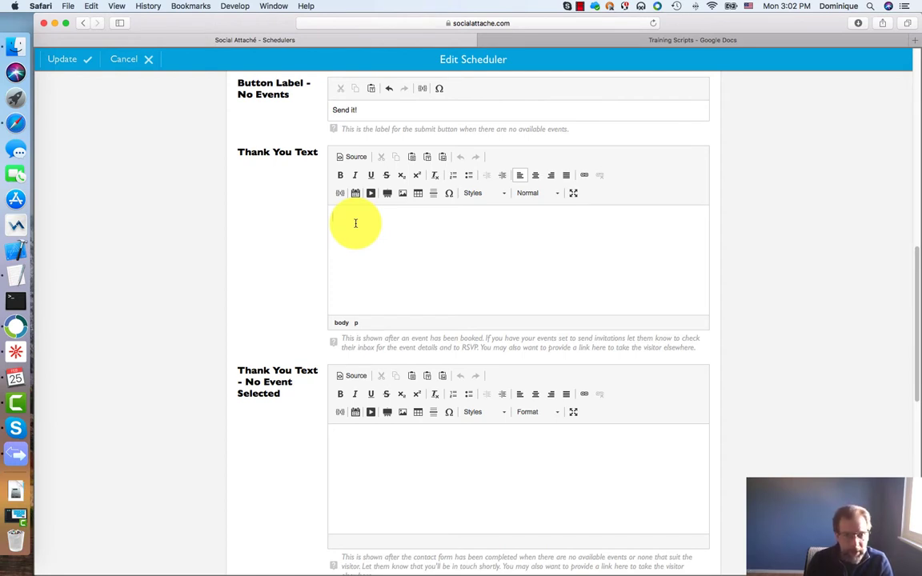
{"action": "type", "text": "Thanks for scheduling that time slot. You will receieve an"}
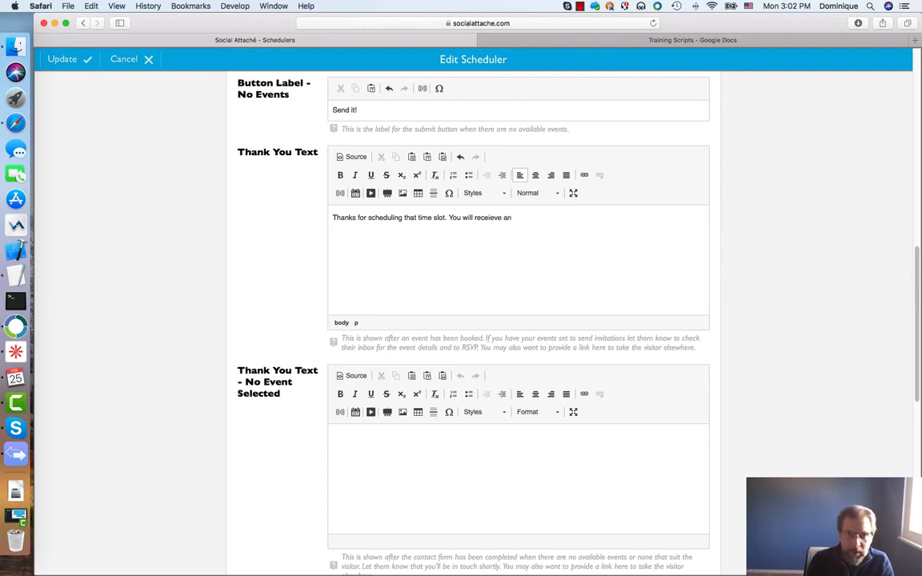
{"action": "type", "text": " email with information about this booking and YOU MUST RSVP via the link in that email in order to"}
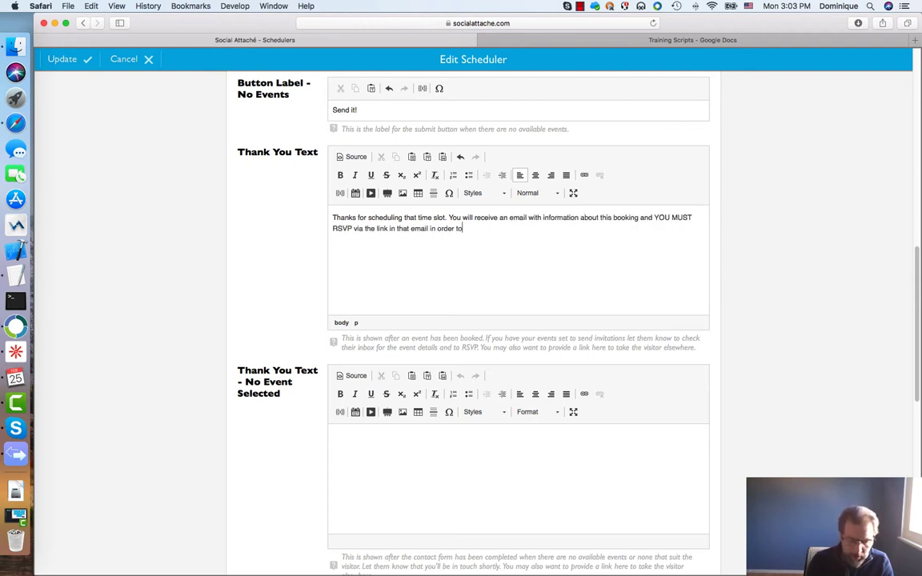
{"action": "type", "text": " hold this time slot. If I do not receive your confirmation I will give this timeslot to someon"}
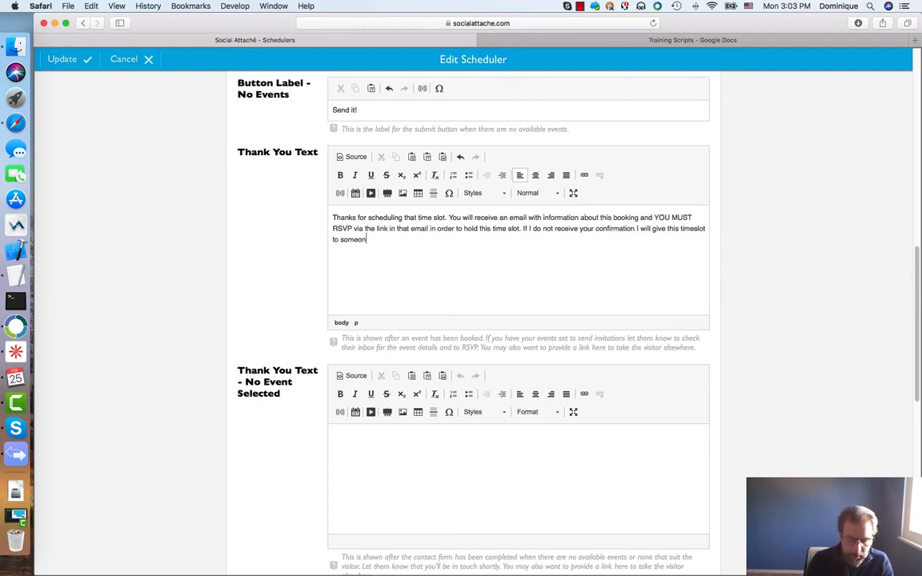
{"action": "type", "text": "e else."}
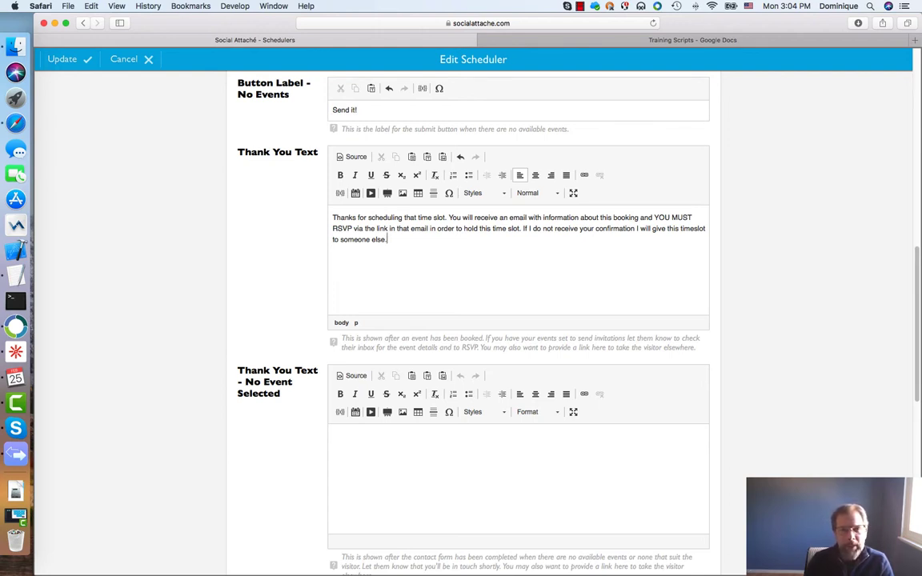
Write the no-event-selected thank you text, thanking visitors for their details, promising contact at an opening, and ending "I look forward to chatting with you!"
{"action": "left_click", "coordinate": [368, 440]}
{"action": "type", "text": "Thank you for providing your details. I will get in touch as soon as I have an opening. I look forward to chatting with you!"}
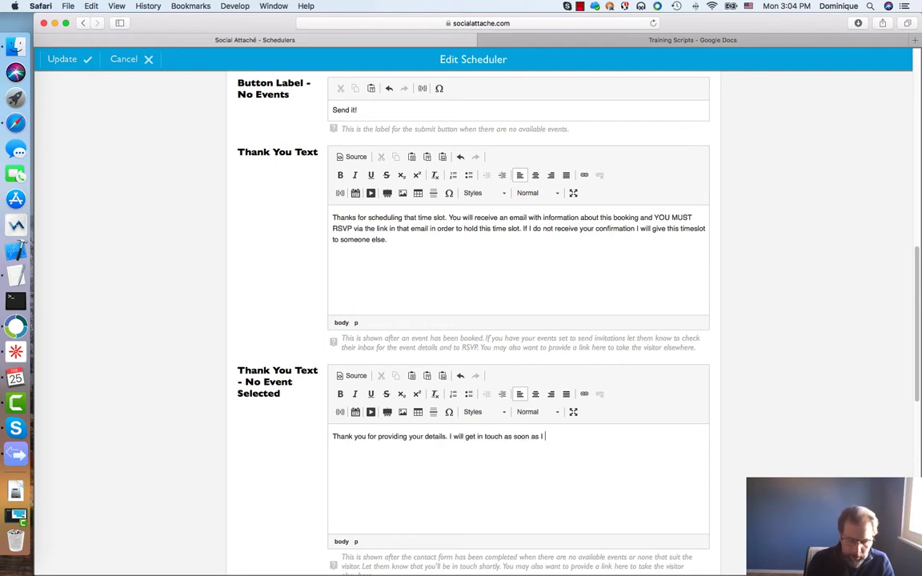
Copy the sentence "I look forward to chatting with you!" from the no-event-selected text to the end of the Thank You Text
{"action": "key", "text": "shift+alt+Left"}
{"action": "key", "text": "shift+alt+Left"}
{"action": "key", "text": "shift+alt+Left"}
{"action": "key", "text": "shift+alt+Left"}
{"action": "key", "text": "shift+alt+Left"}
{"action": "key", "text": "shift+alt+Left"}
{"action": "key", "text": "shift+alt+Left"}
{"action": "key", "text": "super+c"}
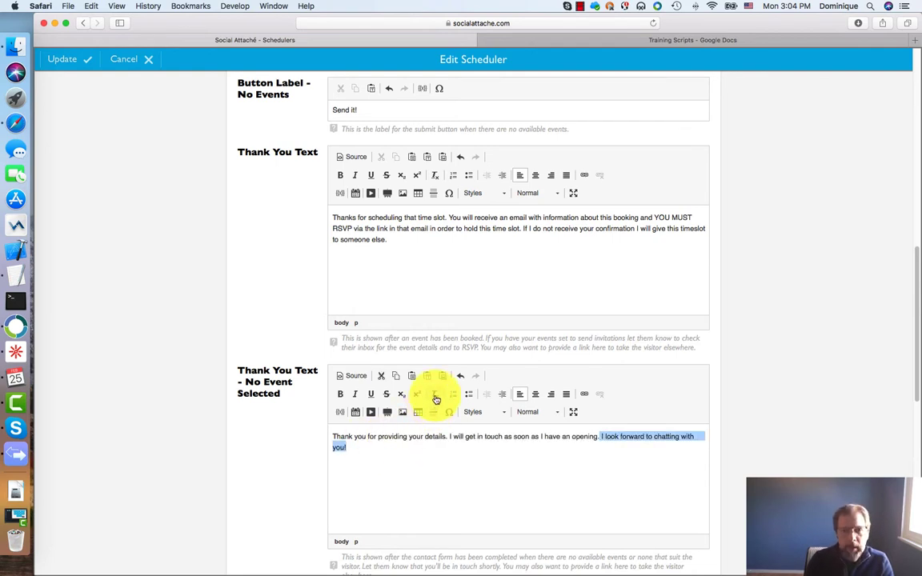
{"action": "left_click", "coordinate": [419, 233]}
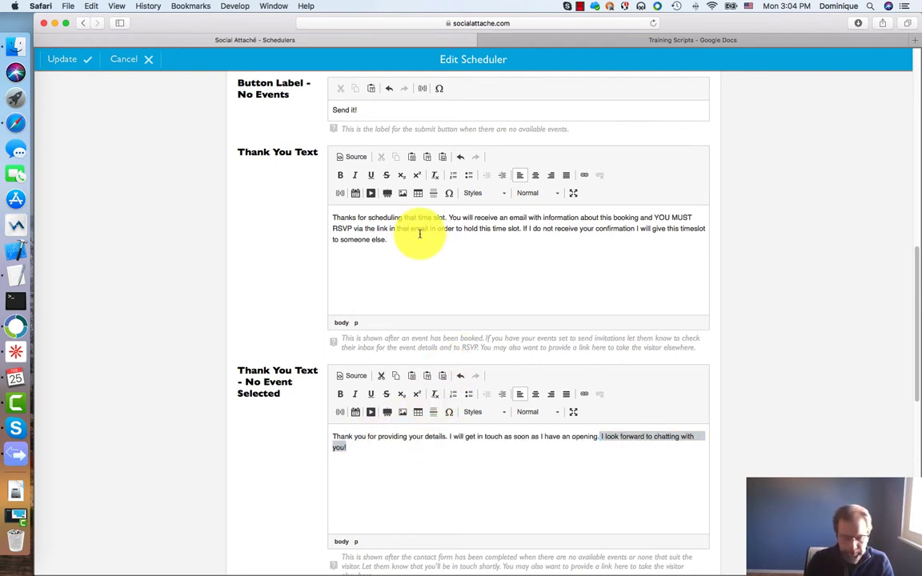
{"action": "key", "text": "super+v"}
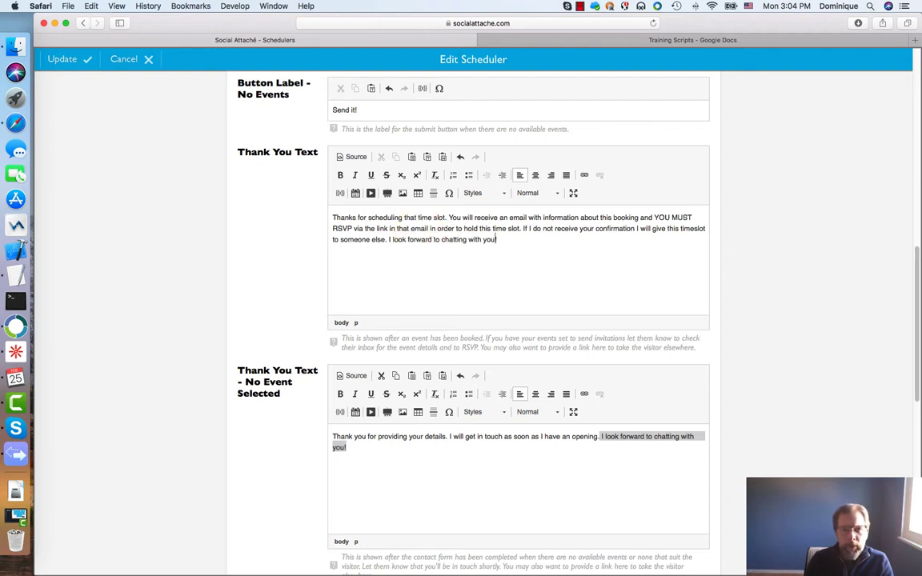
Put the closing sentence "I look forward to chatting with you!" in its own paragraph in both thank you texts
{"action": "left_click", "coordinate": [388, 239]}
{"action": "key", "text": "BackSpace"}
{"action": "type", "text": "."}
{"action": "key", "text": "Return"}
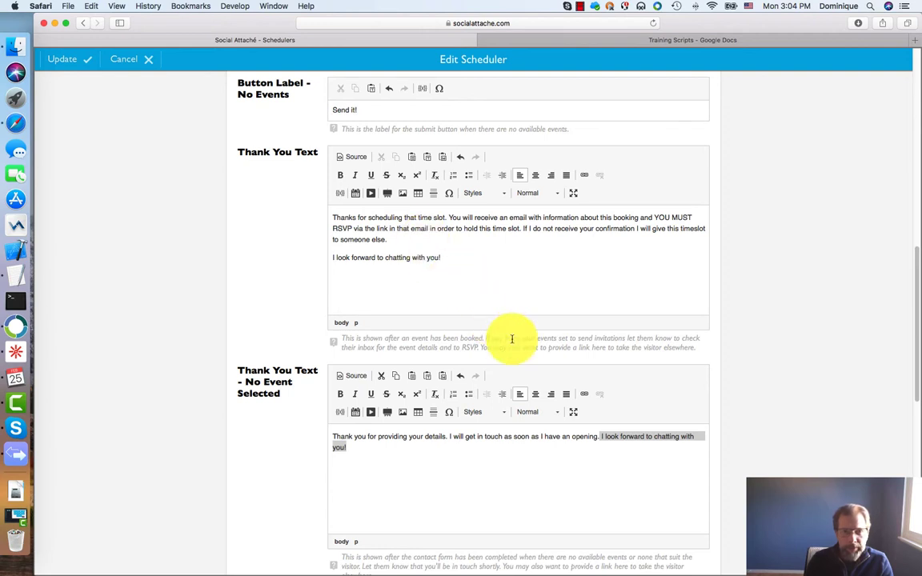
{"action": "left_click", "coordinate": [601, 438]}
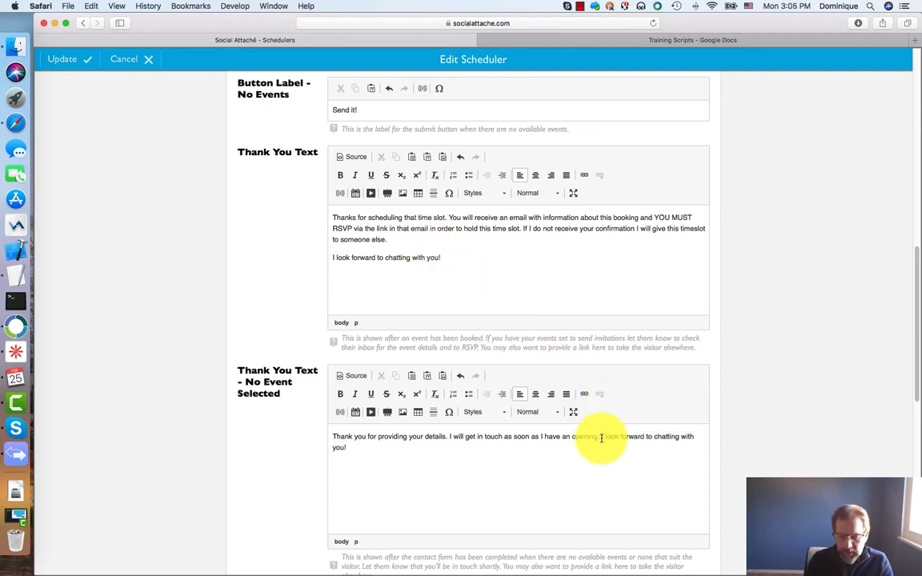
{"action": "type", "text": "."}
{"action": "key", "text": "Return"}
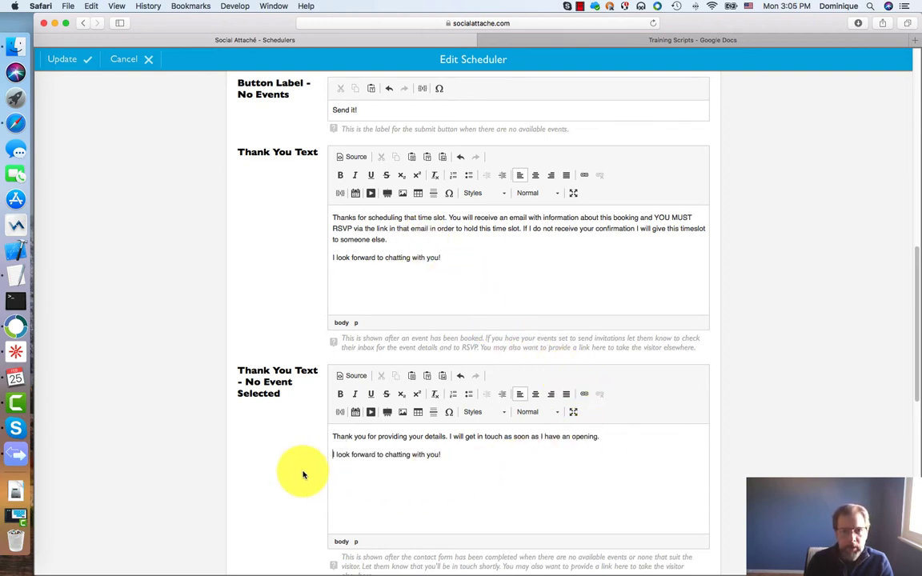
Add the event tags Event Type/One on One and Auto Schedule from the Arbonne Duplication System to the scheduler's options
{"action": "scroll", "coordinate": [263, 476], "scroll_direction": "down", "scroll_amount": 2}
{"action": "scroll", "coordinate": [269, 477], "scroll_direction": "down", "scroll_amount": 6}
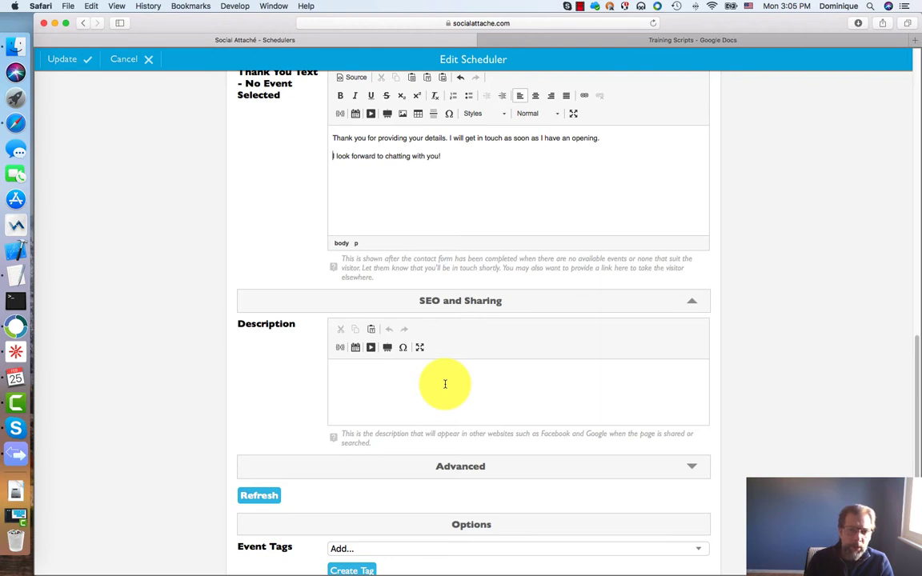
{"action": "scroll", "coordinate": [445, 385], "scroll_direction": "down", "scroll_amount": 2}
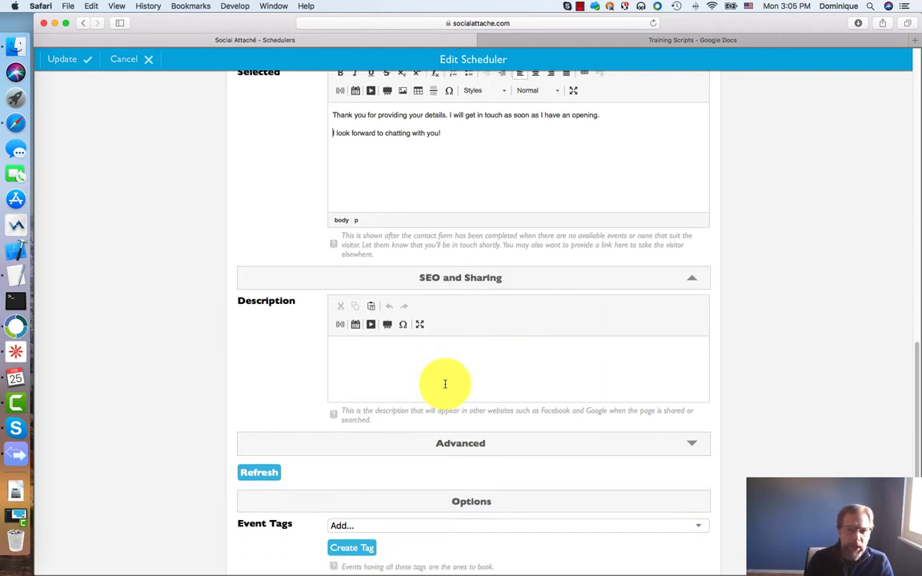
{"action": "scroll", "coordinate": [445, 384], "scroll_direction": "down", "scroll_amount": 2}
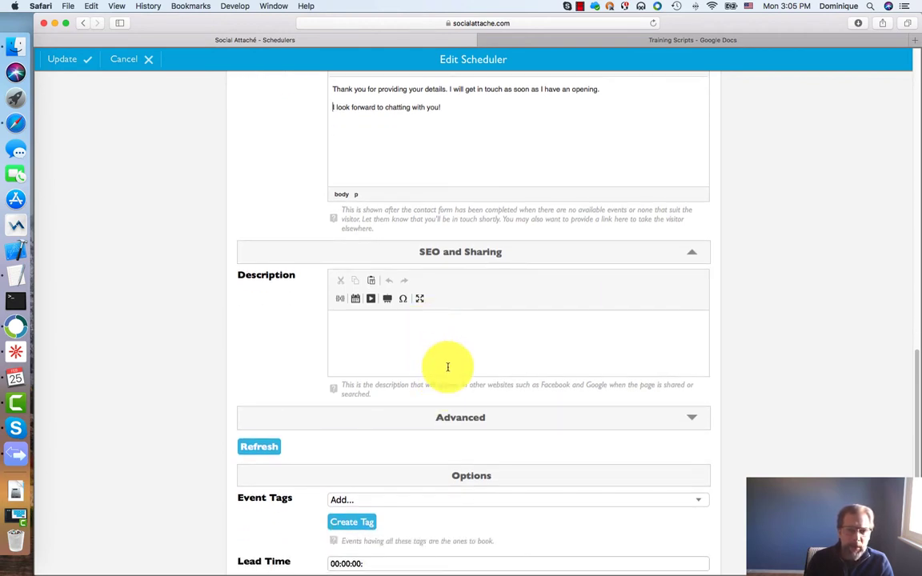
{"action": "scroll", "coordinate": [448, 367], "scroll_direction": "down", "scroll_amount": 2}
{"action": "scroll", "coordinate": [447, 367], "scroll_direction": "down", "scroll_amount": 10}
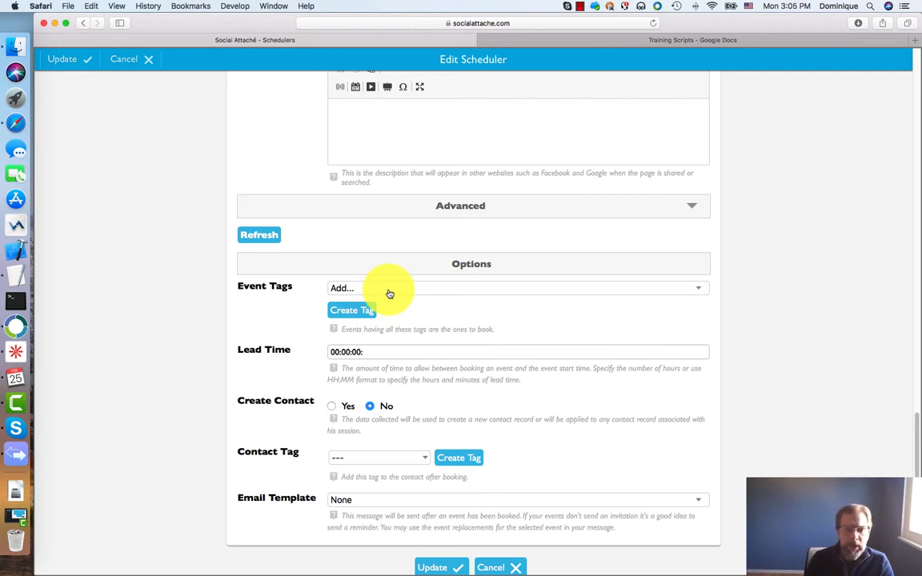
{"action": "left_click", "coordinate": [390, 294]}
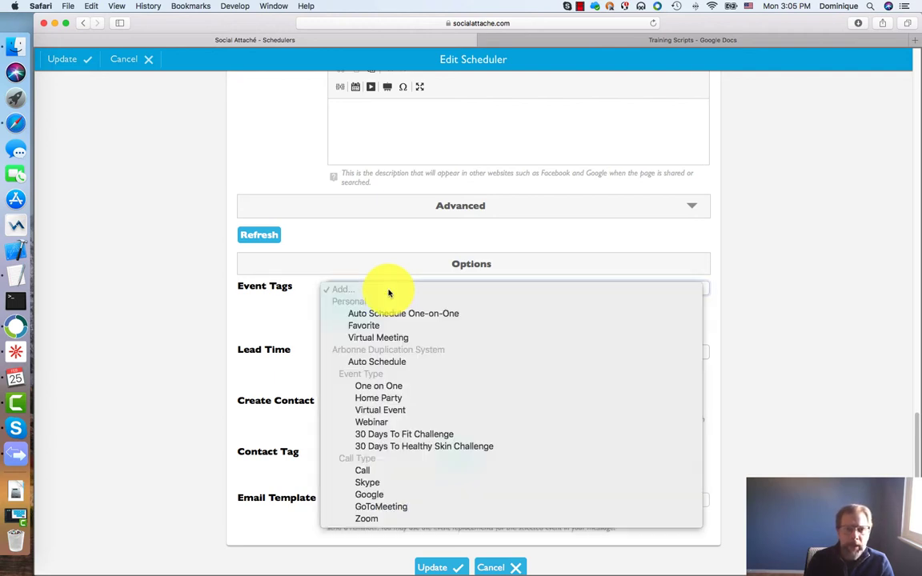
{"action": "left_click", "coordinate": [389, 389]}
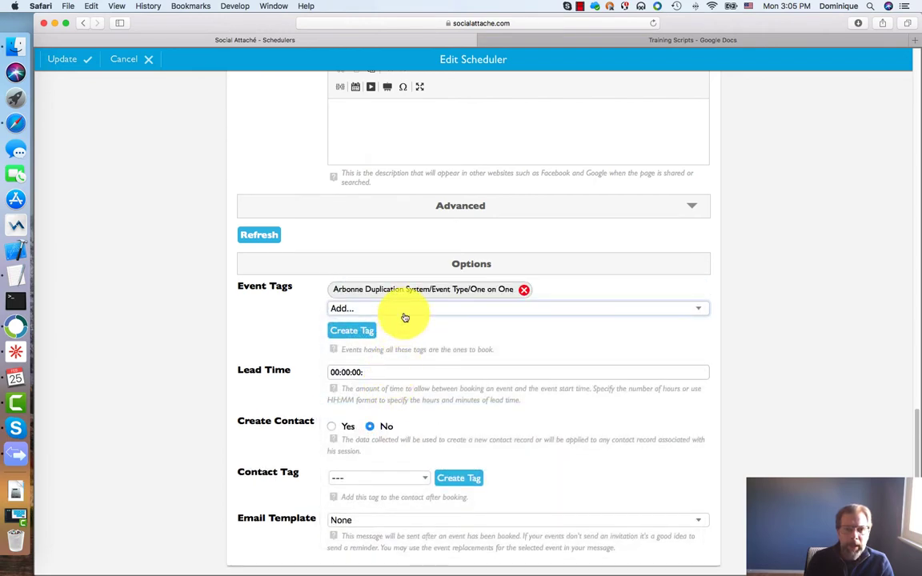
{"action": "left_click", "coordinate": [406, 314]}
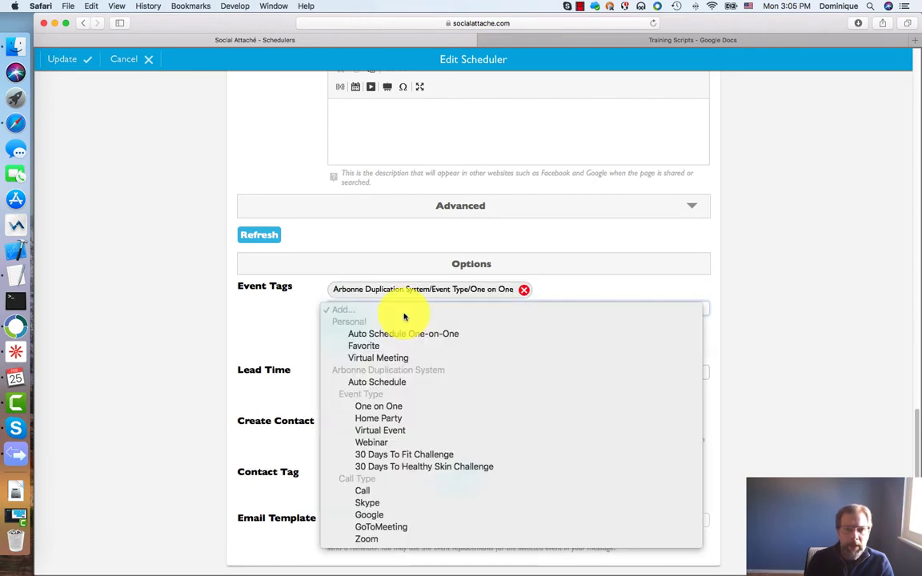
{"action": "left_click", "coordinate": [389, 382]}
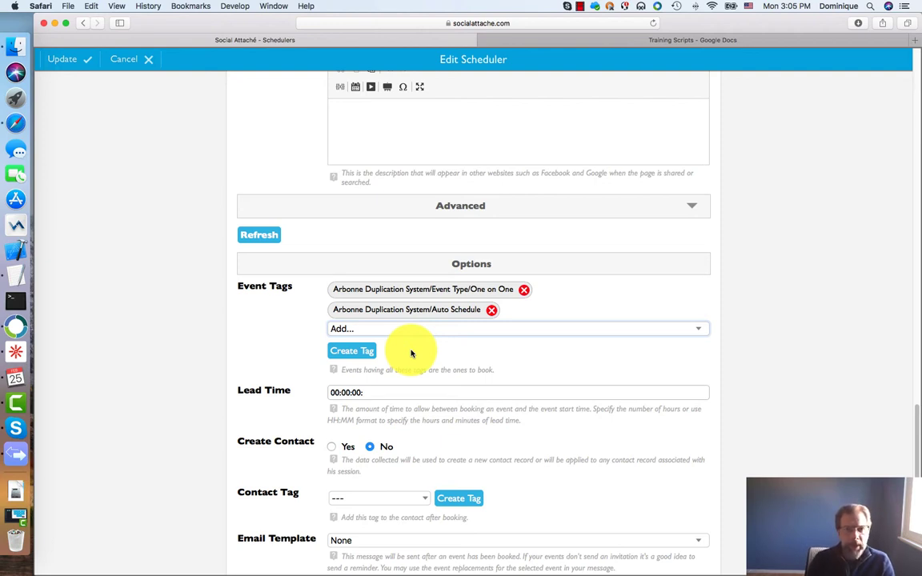
Set the scheduler's lead time to 00:30
{"action": "left_click", "coordinate": [375, 393]}
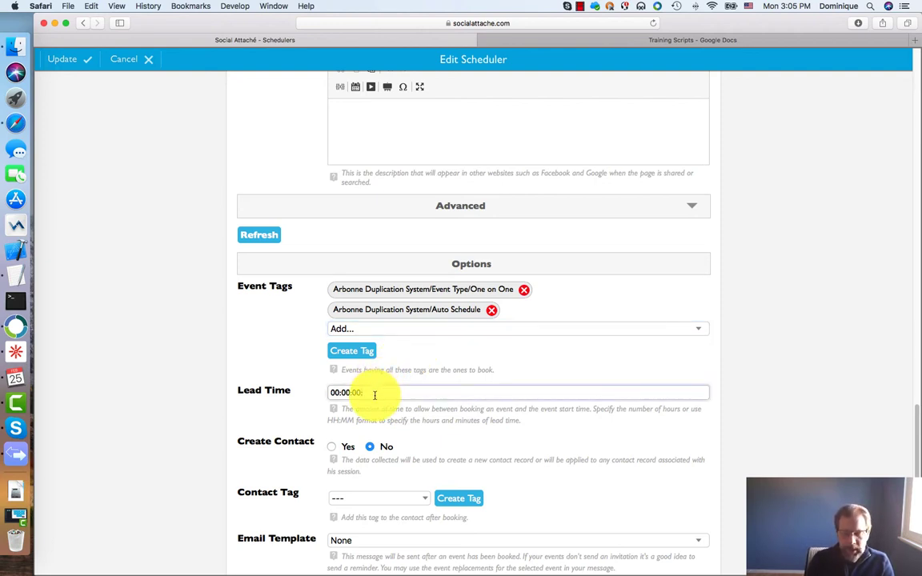
{"action": "key", "text": "BackSpace"}
{"action": "key", "text": "BackSpace"}
{"action": "key", "text": "BackSpace"}
{"action": "key", "text": "BackSpace"}
{"action": "key", "text": "BackSpace"}
{"action": "key", "text": "BackSpace"}
{"action": "key", "text": "BackSpace"}
{"action": "key", "text": "BackSpace"}
{"action": "key", "text": "BackSpace"}
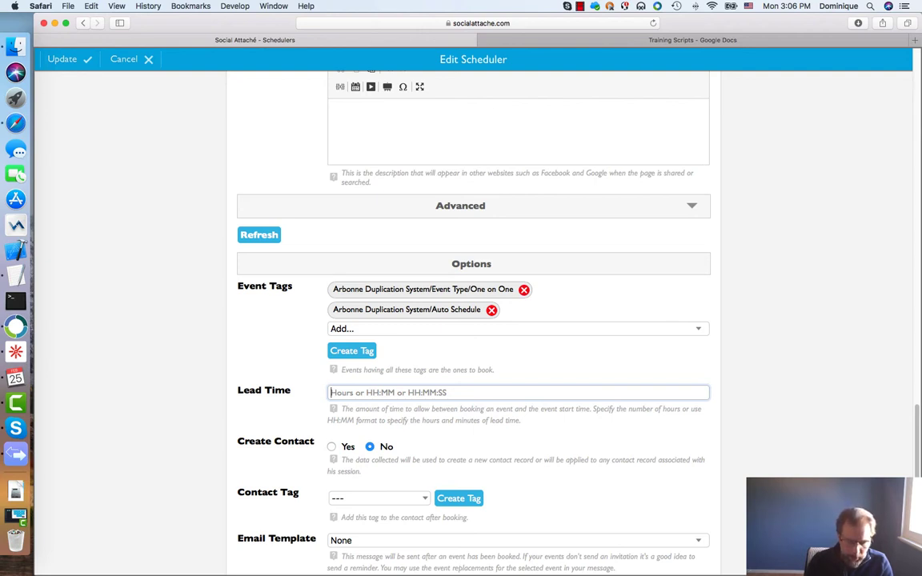
{"action": "type", "text": "30"}
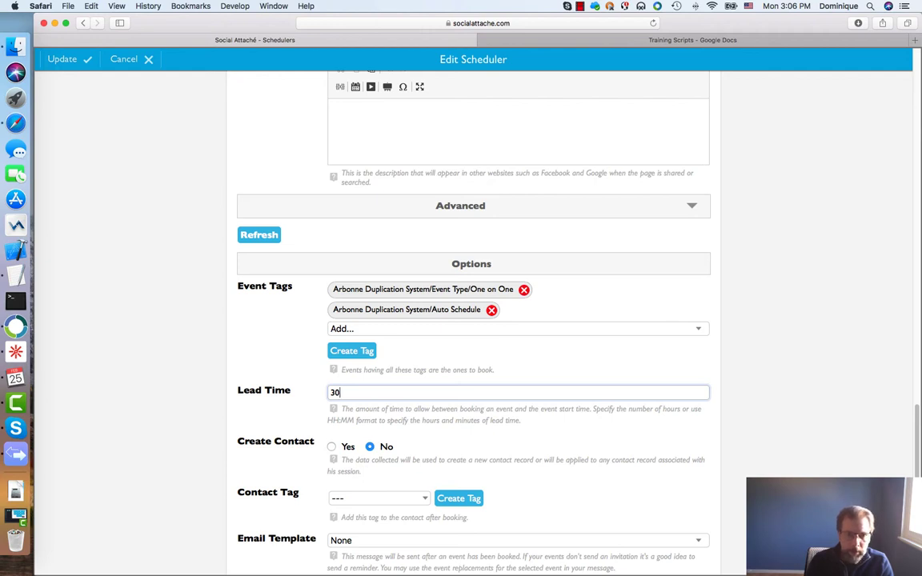
{"action": "key", "text": "Left"}
{"action": "key", "text": "Left"}
{"action": "type", "text": "0"}
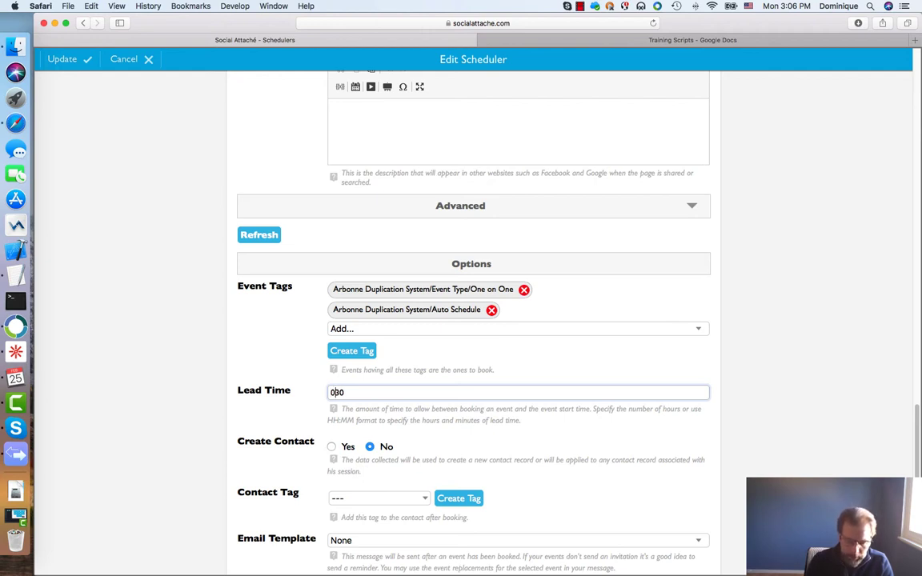
{"action": "type", "text": "0:30"}
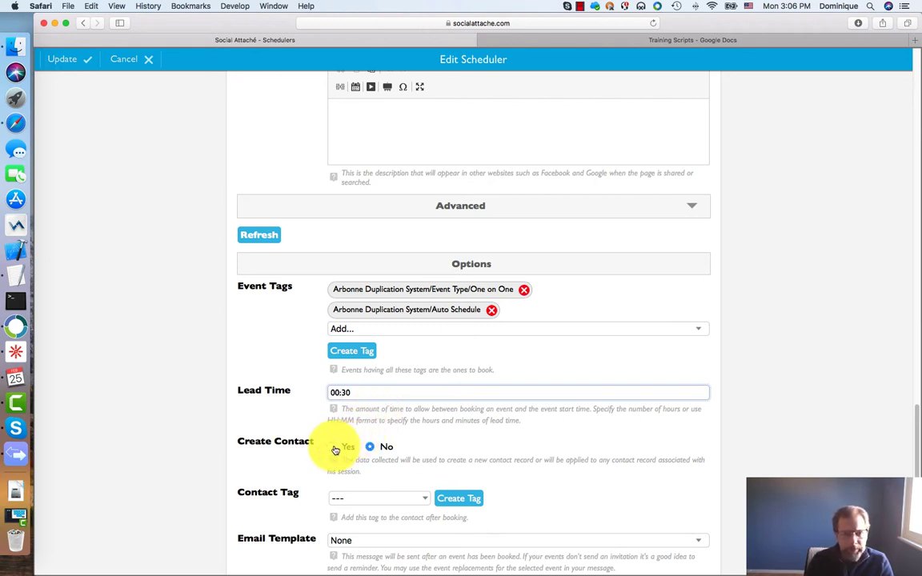
Enable creating a contact from the collected booking data and save the scheduler with its updated options
{"action": "scroll", "coordinate": [309, 442], "scroll_direction": "down", "scroll_amount": 2}
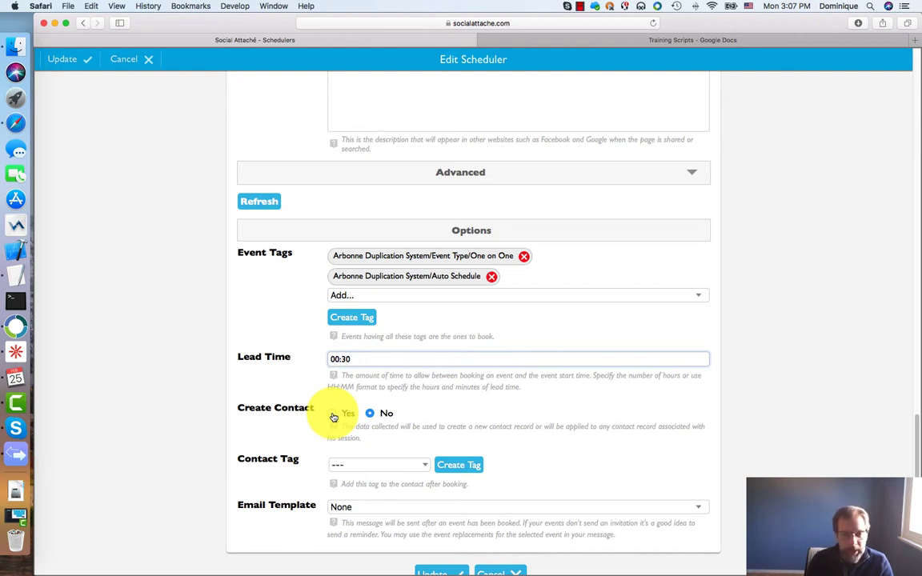
{"action": "left_click", "coordinate": [333, 415]}
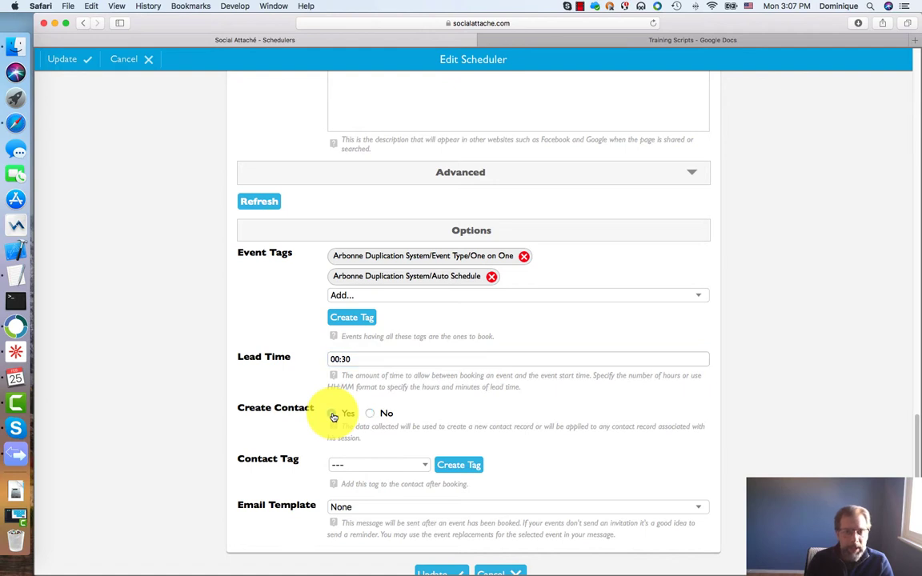
{"action": "scroll", "coordinate": [333, 416], "scroll_direction": "down", "scroll_amount": 1}
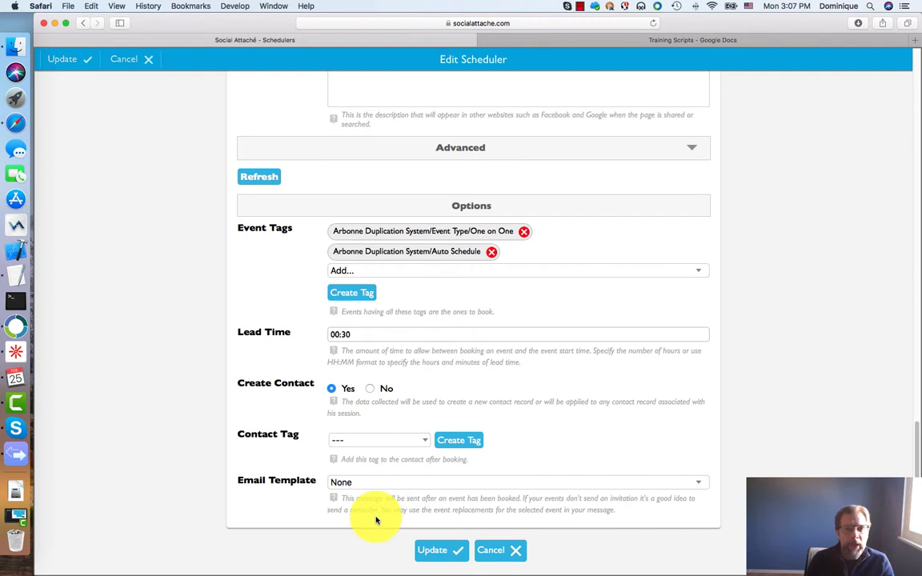
{"action": "left_click", "coordinate": [439, 550]}
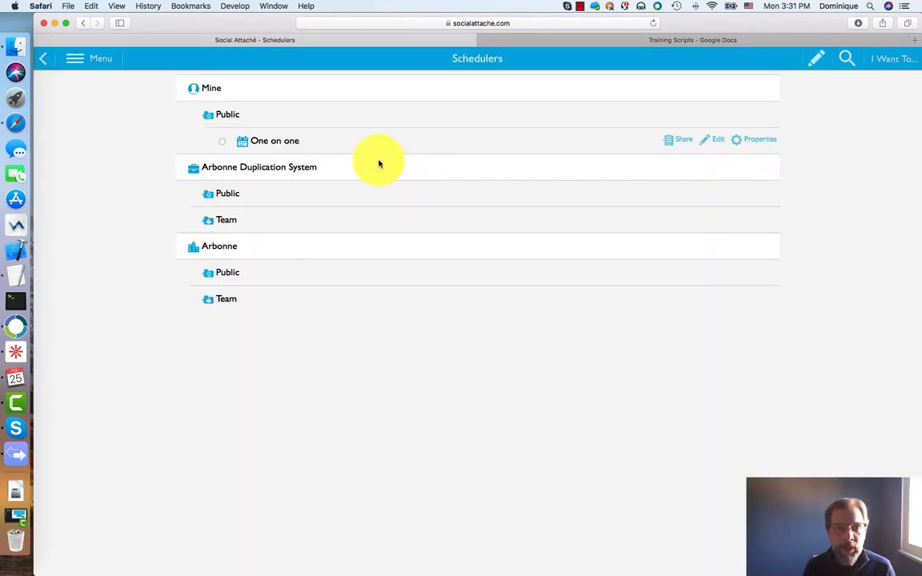
Preview the One on one booking page, trying the "These don't work for me" option and the 28 Feb time slots, and close it
{"action": "left_click", "coordinate": [277, 145]}
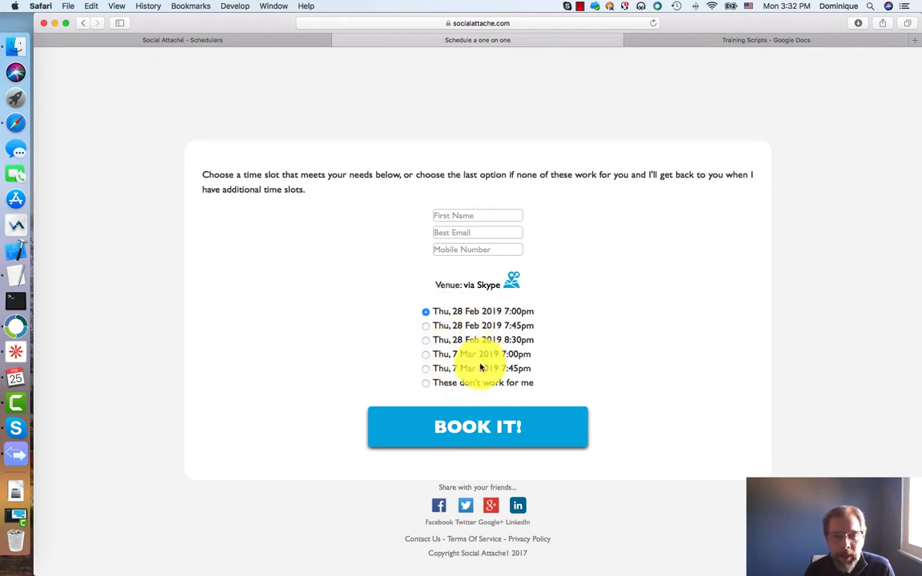
{"action": "left_click", "coordinate": [446, 389]}
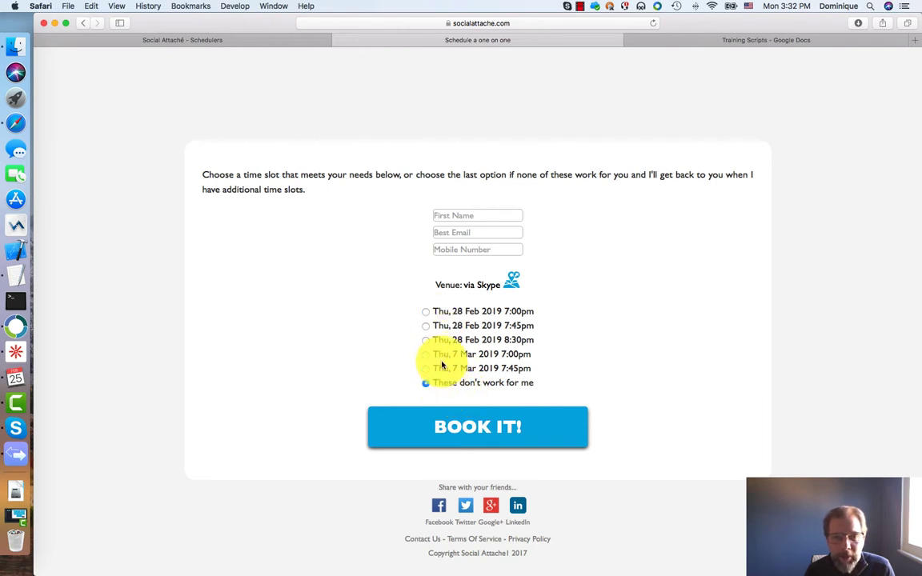
{"action": "left_click", "coordinate": [432, 311]}
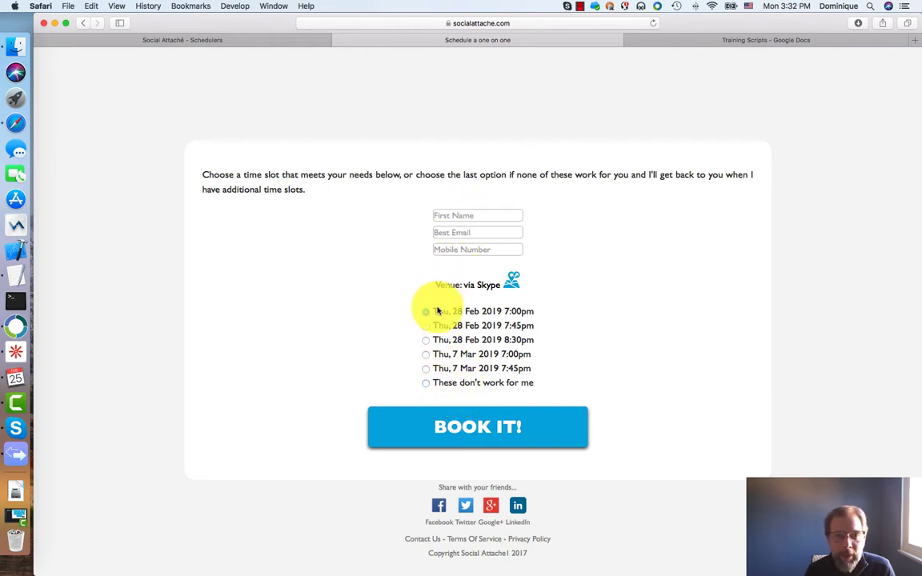
{"action": "left_click", "coordinate": [432, 341]}
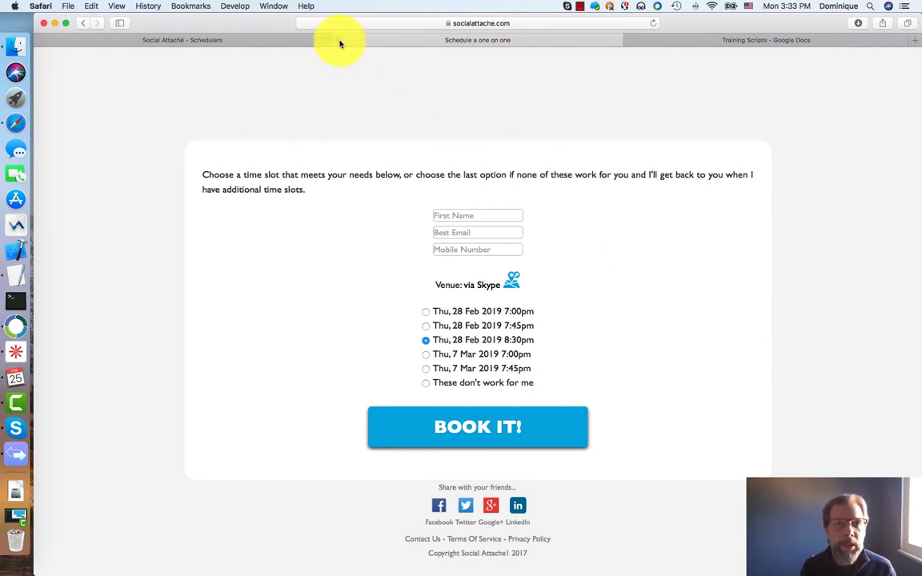
{"action": "key", "text": "super+w"}
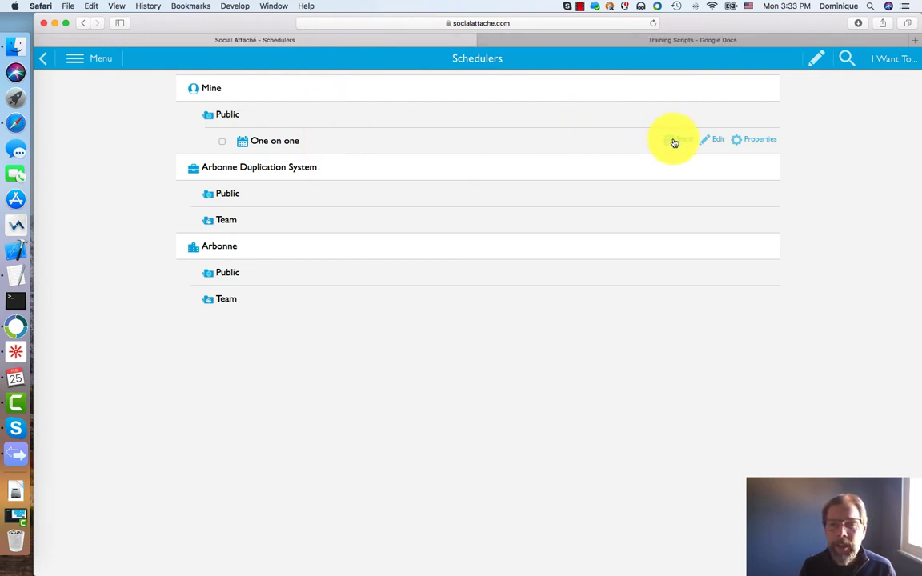
Copy the One on one scheduler's share link to the clipboard and dismiss the notice
{"action": "left_click", "coordinate": [675, 143]}
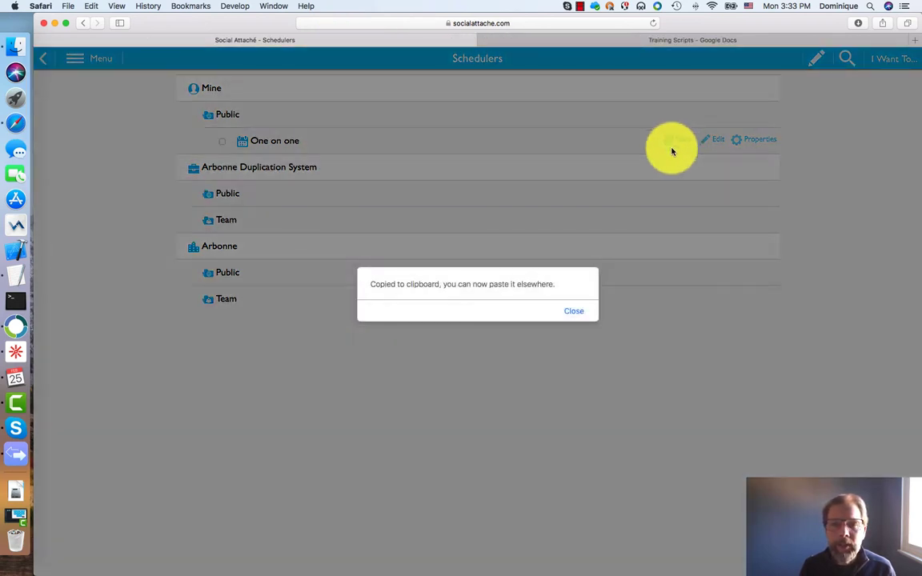
{"action": "left_click", "coordinate": [576, 313]}
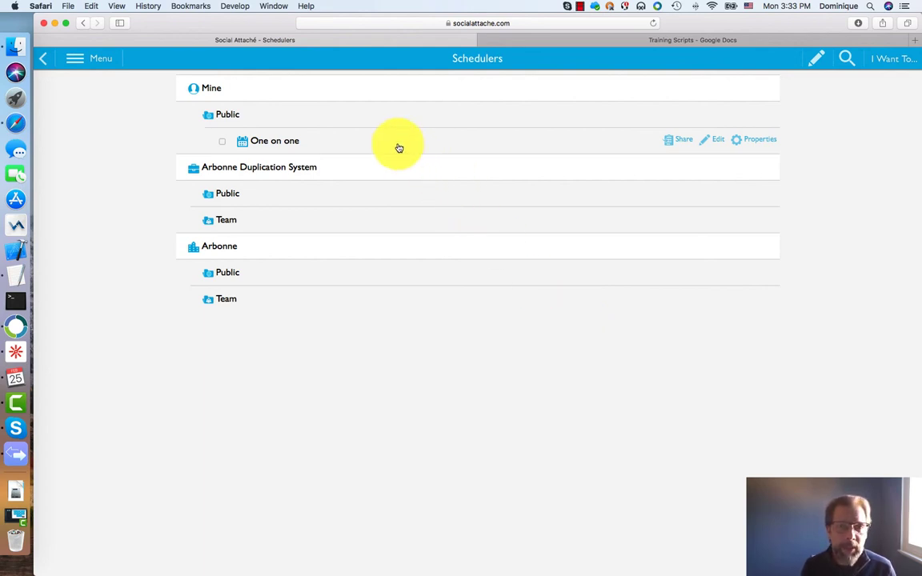
Go to the test contact's dashboard and start a new email to their home address
{"action": "left_click", "coordinate": [46, 61]}
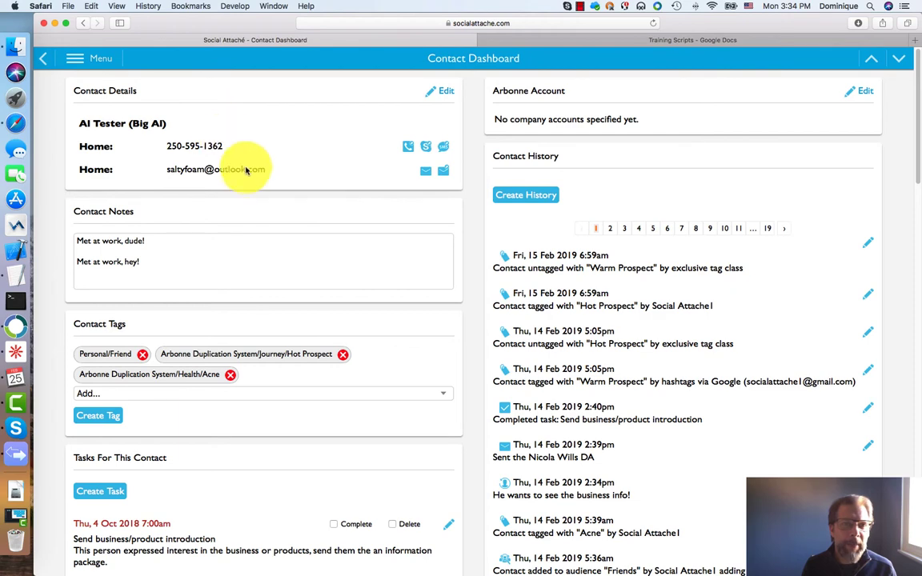
{"action": "scroll", "coordinate": [265, 240], "scroll_direction": "down", "scroll_amount": 1}
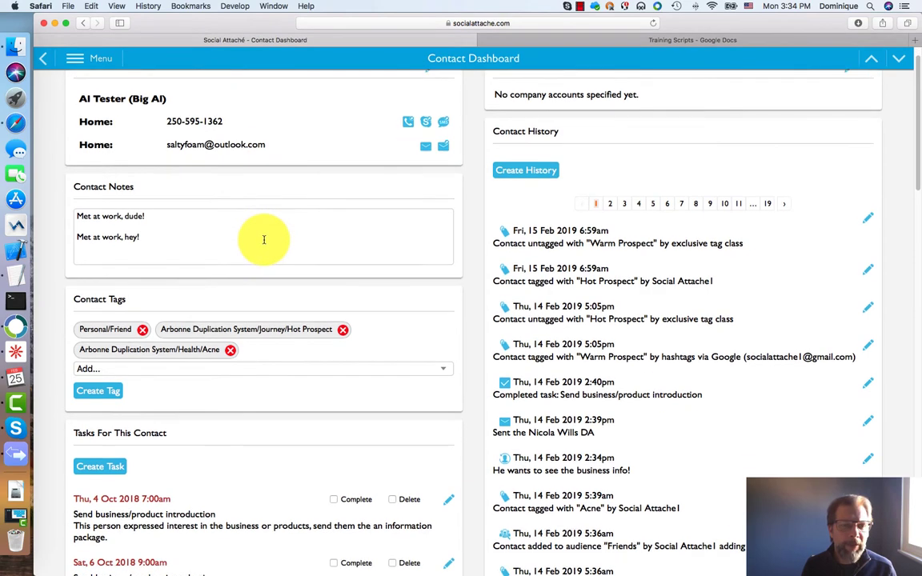
{"action": "scroll", "coordinate": [264, 240], "scroll_direction": "up", "scroll_amount": 1}
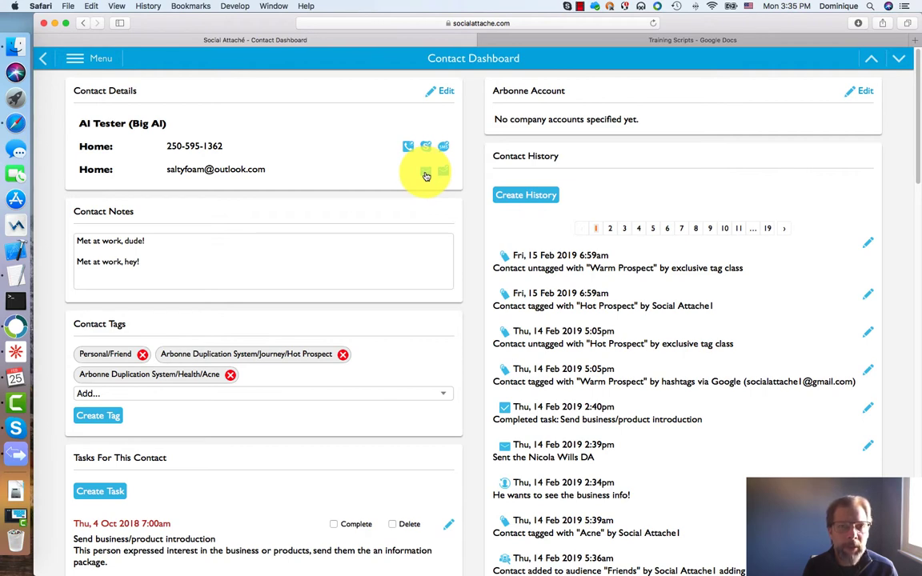
{"action": "left_click", "coordinate": [426, 174]}
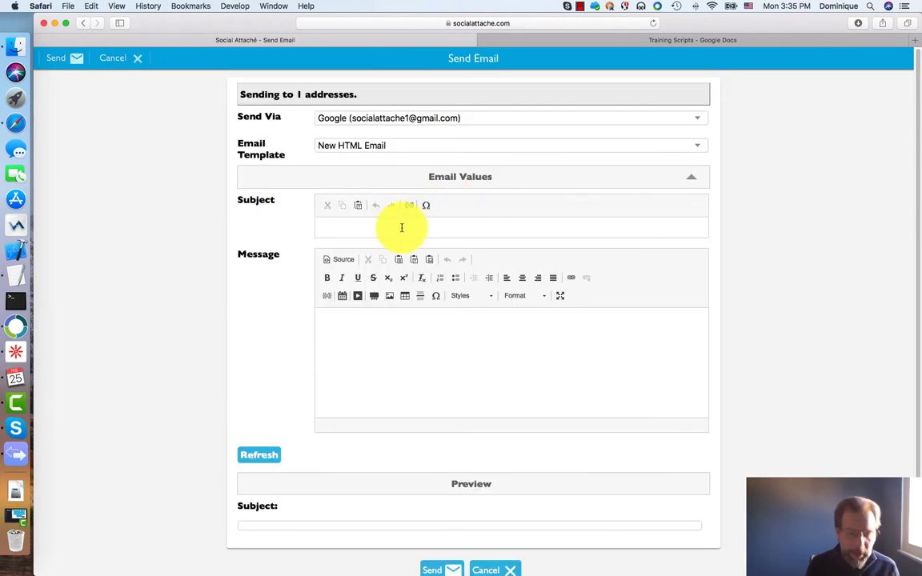
Enter a short greeting as the subject and the message "Here's the page for booking the one on one with me..." followed by blank lines
{"action": "type", "text": "Hi Dom"}
{"action": "left_click", "coordinate": [385, 320]}
{"action": "type", "text": "Here's the page for booking the one on one with me..."}
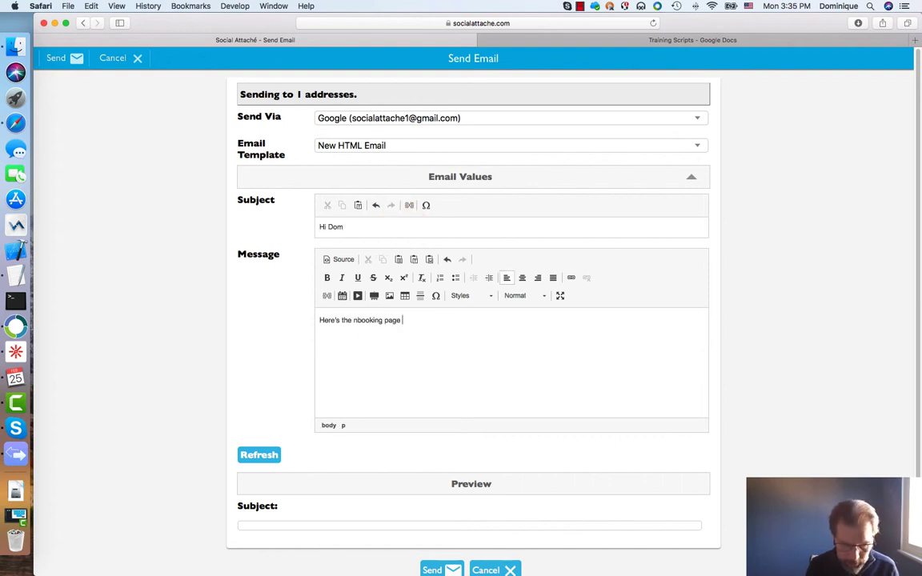
{"action": "key", "text": "Return"}
{"action": "key", "text": "Return"}
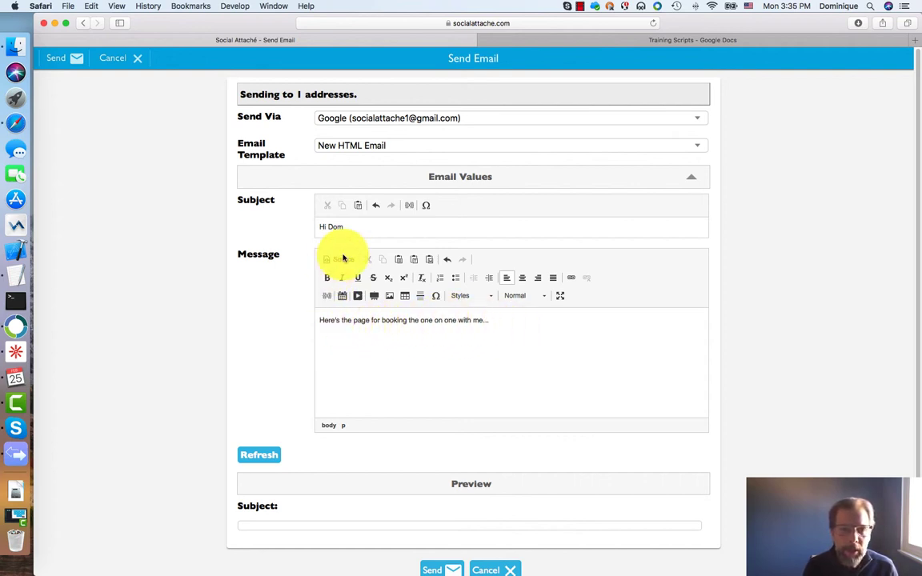
Insert the One on one scheduler link below the message text and refresh the email preview
{"action": "left_click", "coordinate": [344, 298]}
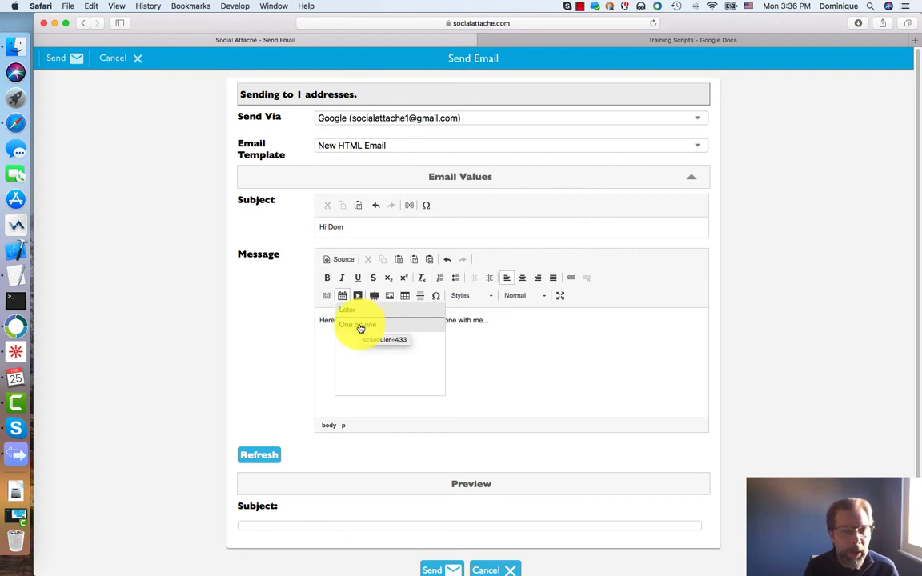
{"action": "left_click", "coordinate": [360, 327]}
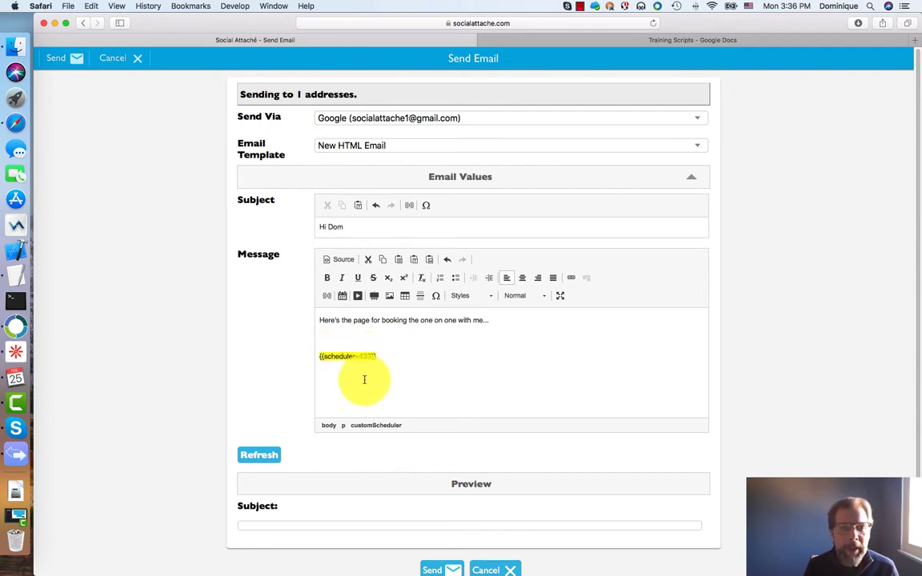
{"action": "scroll", "coordinate": [281, 395], "scroll_direction": "down", "scroll_amount": 1}
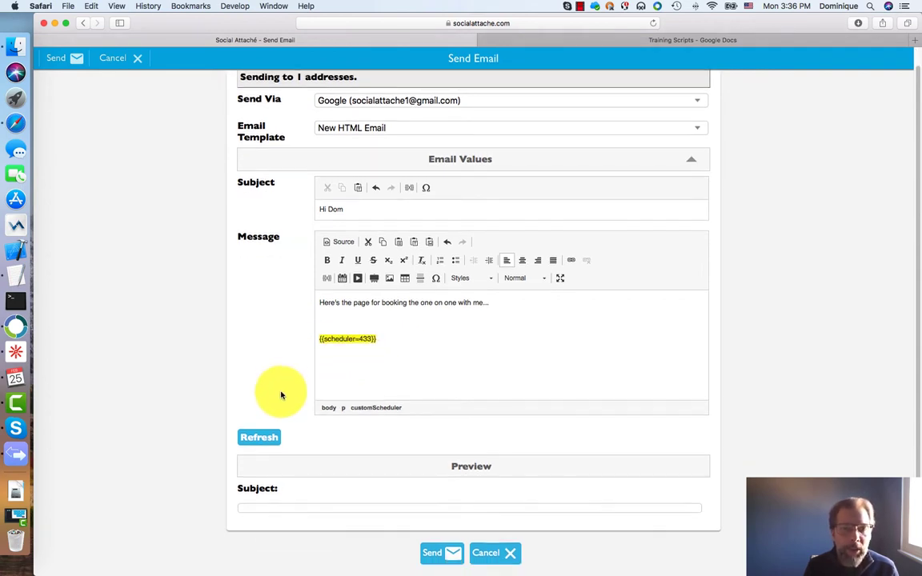
{"action": "left_click", "coordinate": [263, 439]}
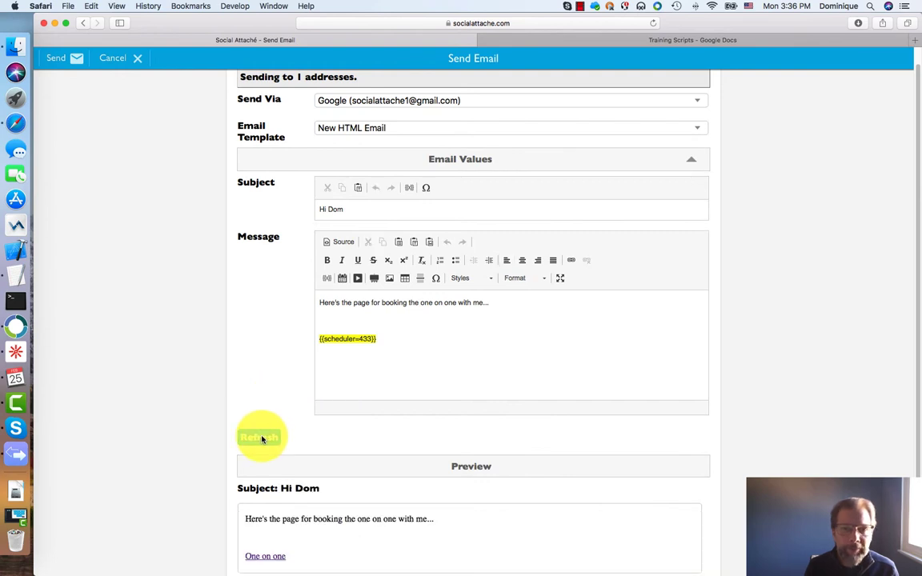
Test the One on one link in the email preview and cancel the email without sending it
{"action": "scroll", "coordinate": [263, 439], "scroll_direction": "down", "scroll_amount": 3}
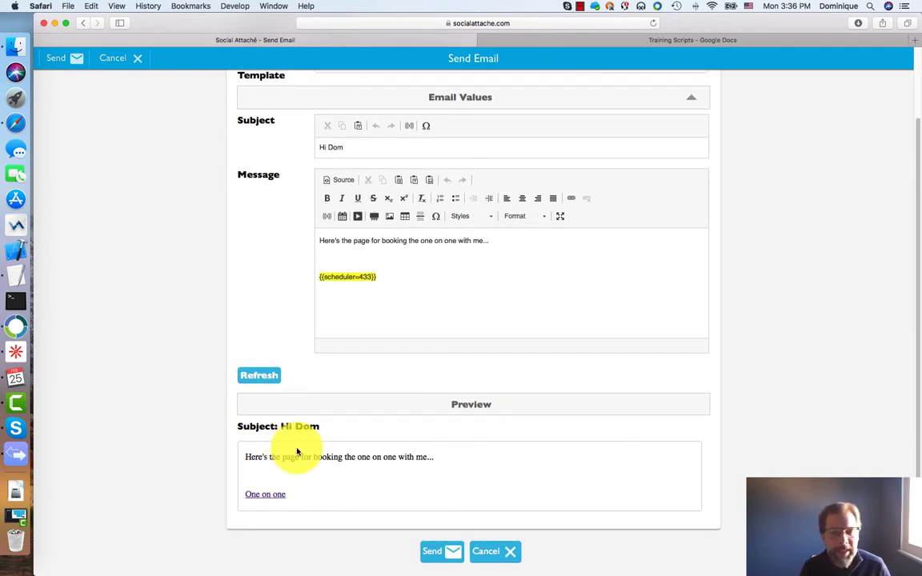
{"action": "left_click", "coordinate": [265, 497]}
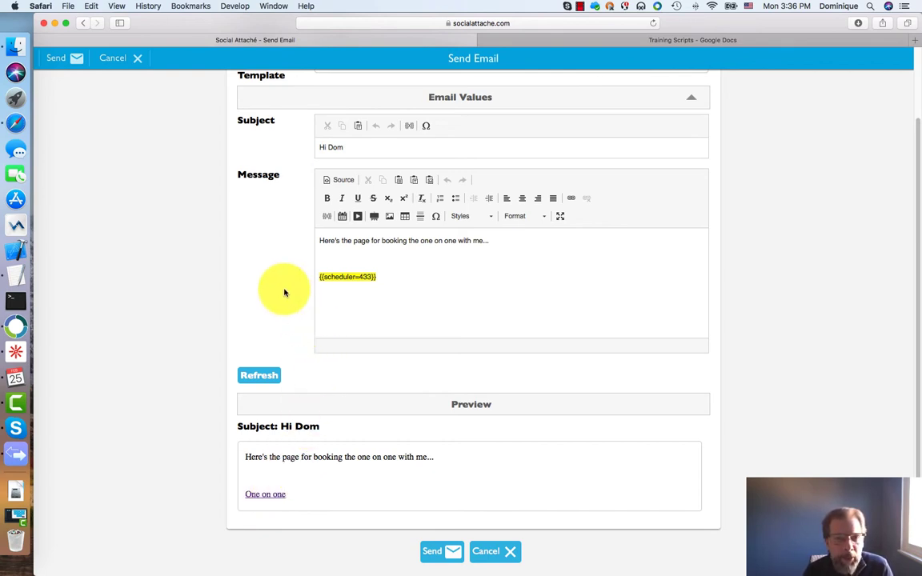
{"action": "scroll", "coordinate": [283, 292], "scroll_direction": "up", "scroll_amount": 3}
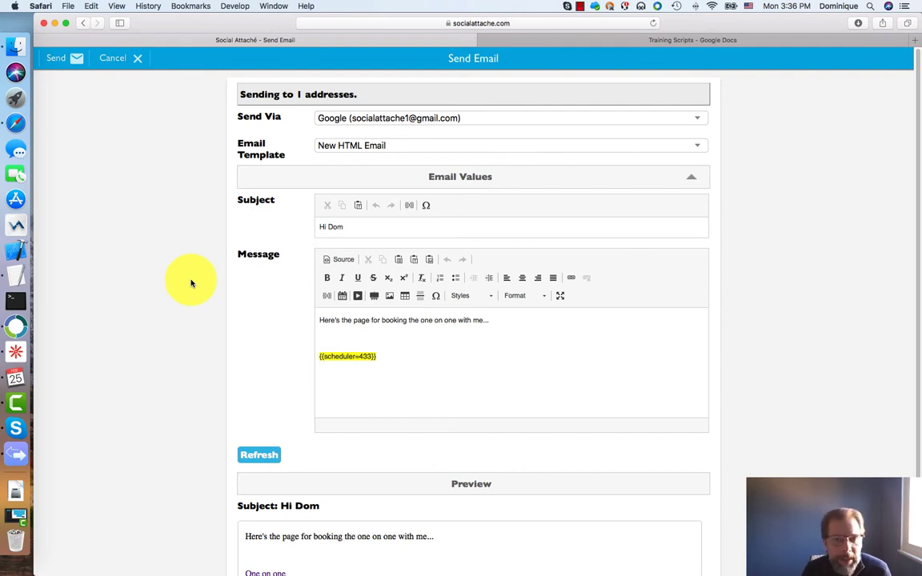
{"action": "left_click", "coordinate": [120, 59]}
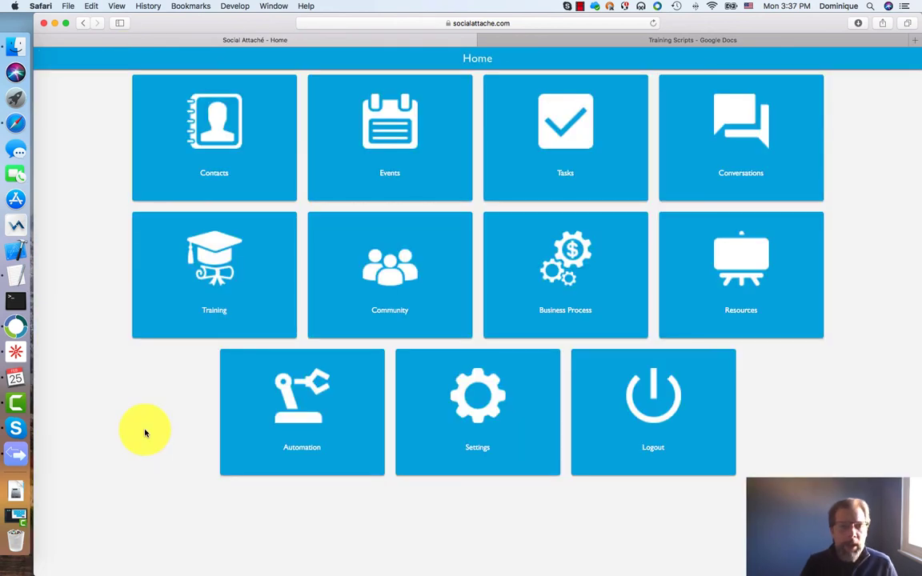